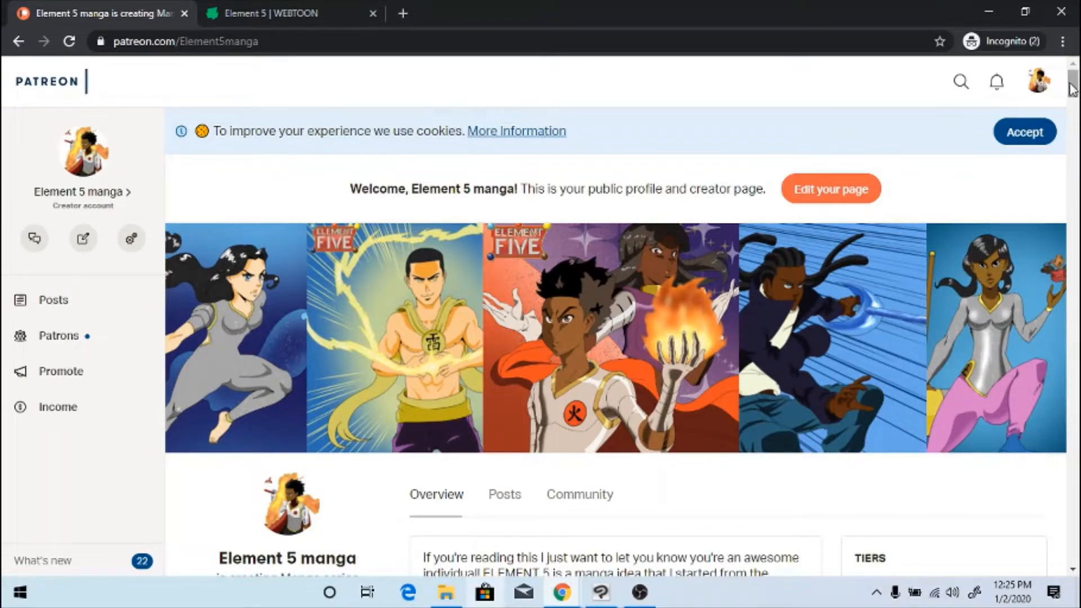
Look over the Element 5 manga Patreon page and the Element 5 episode list on WEBTOON
mouse_move(1072, 87)
left_mouse_down()
mouse_move(1074, 118)
mouse_move(1074, 79)
left_mouse_up()
left_click(1037, 90)
left_click(319, 16)
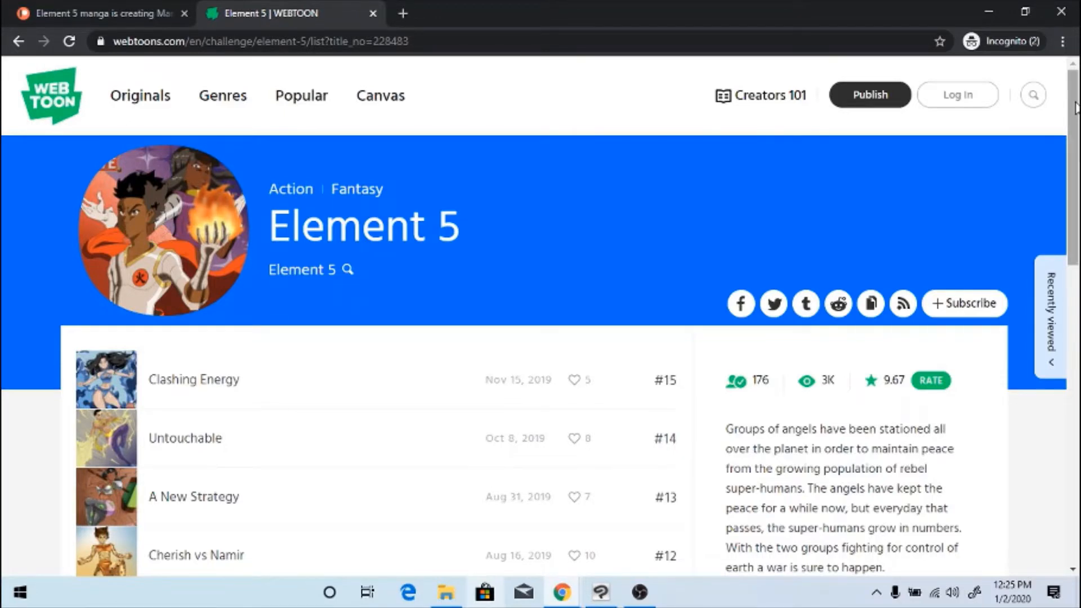
left_click_drag(1075, 104, 1076, 312)
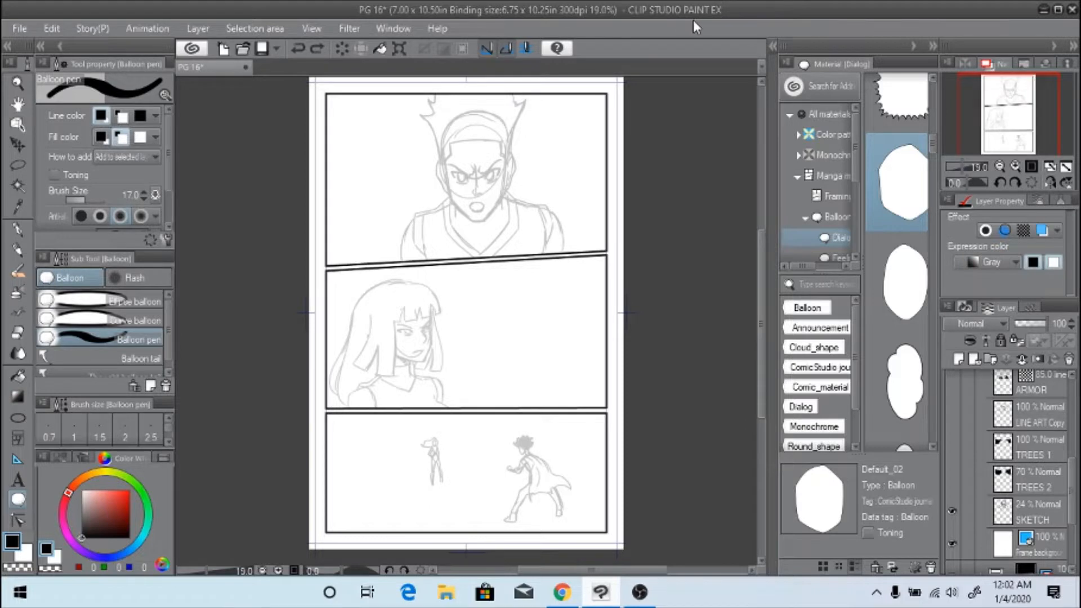
Review the canvas, binding, border and story settings for a new comic work, and close them without creating anything
left_click(25, 29)
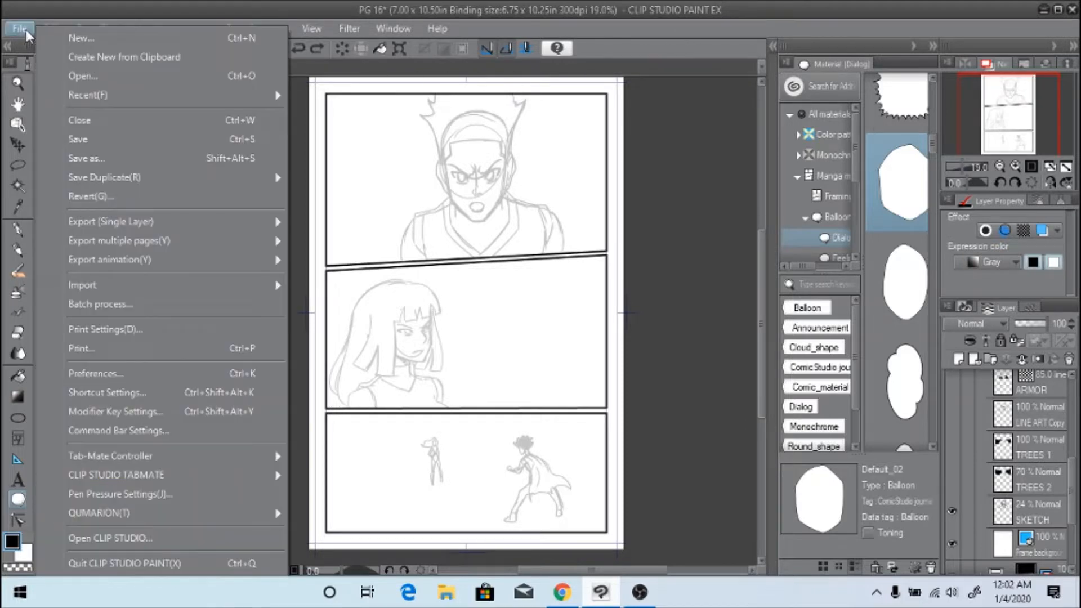
left_click(93, 37)
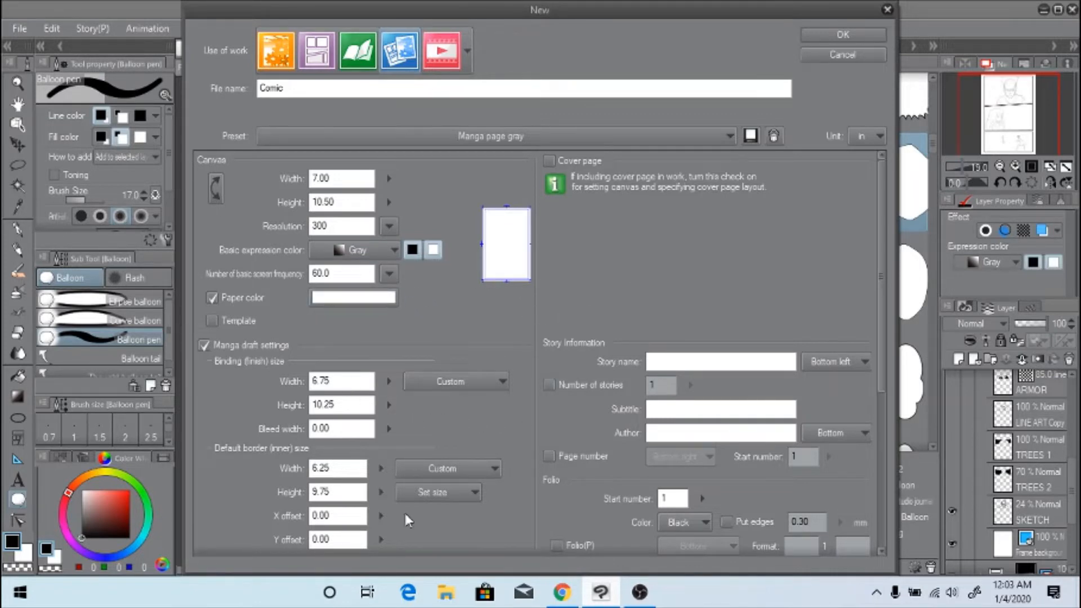
left_click_drag(889, 236, 882, 289)
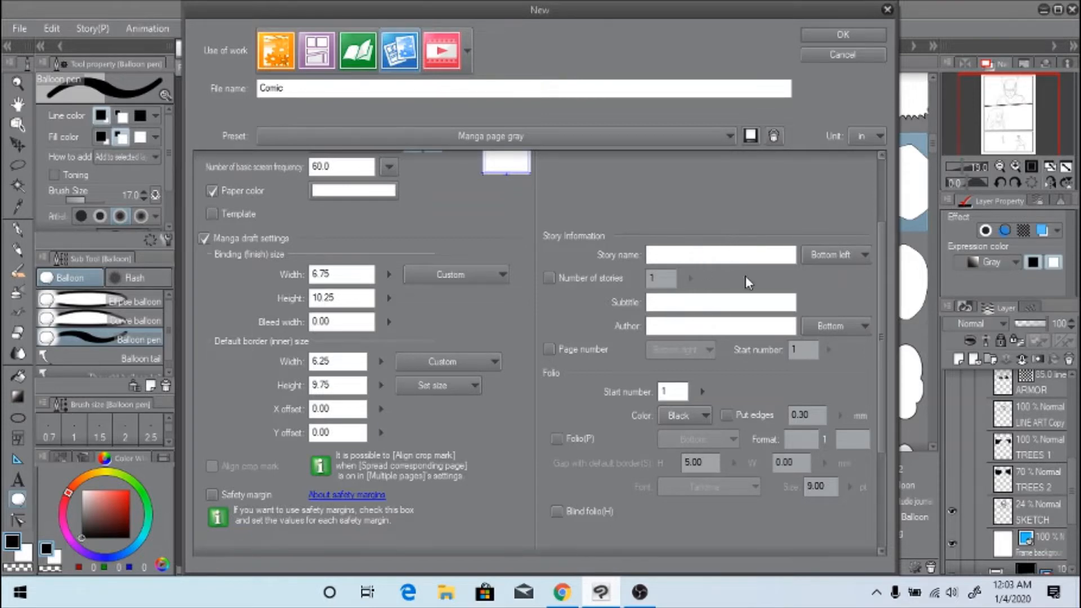
left_click_drag(879, 248, 878, 181)
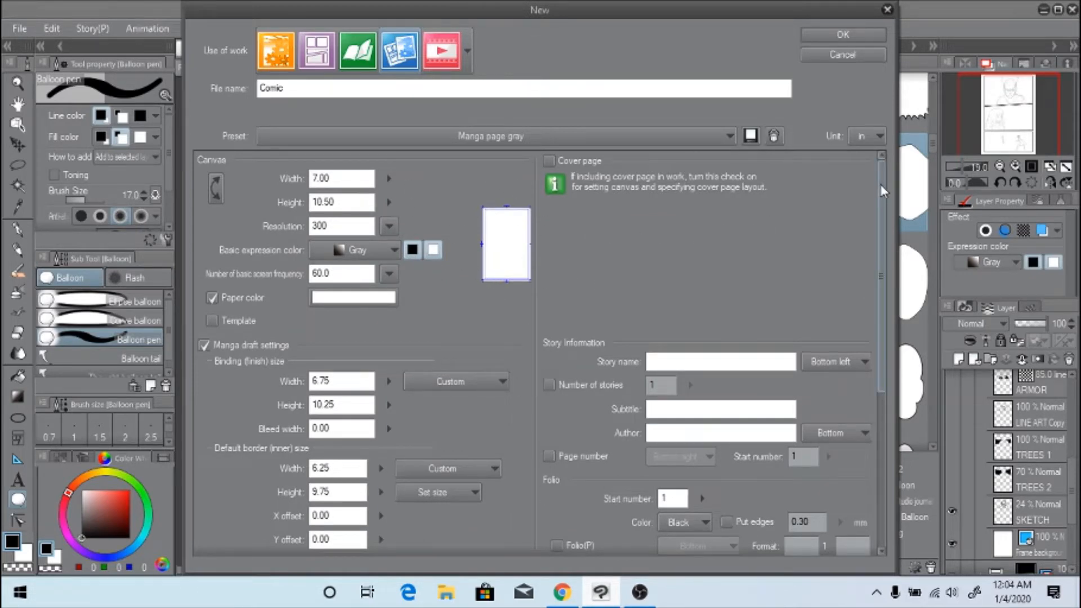
left_click_drag(883, 192, 886, 167)
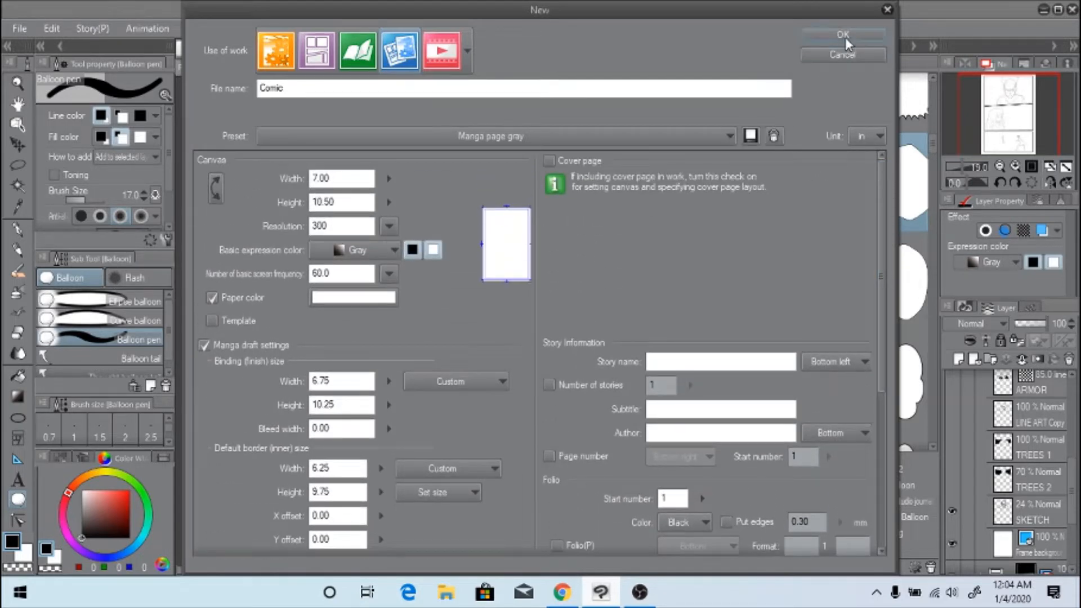
left_click(857, 56)
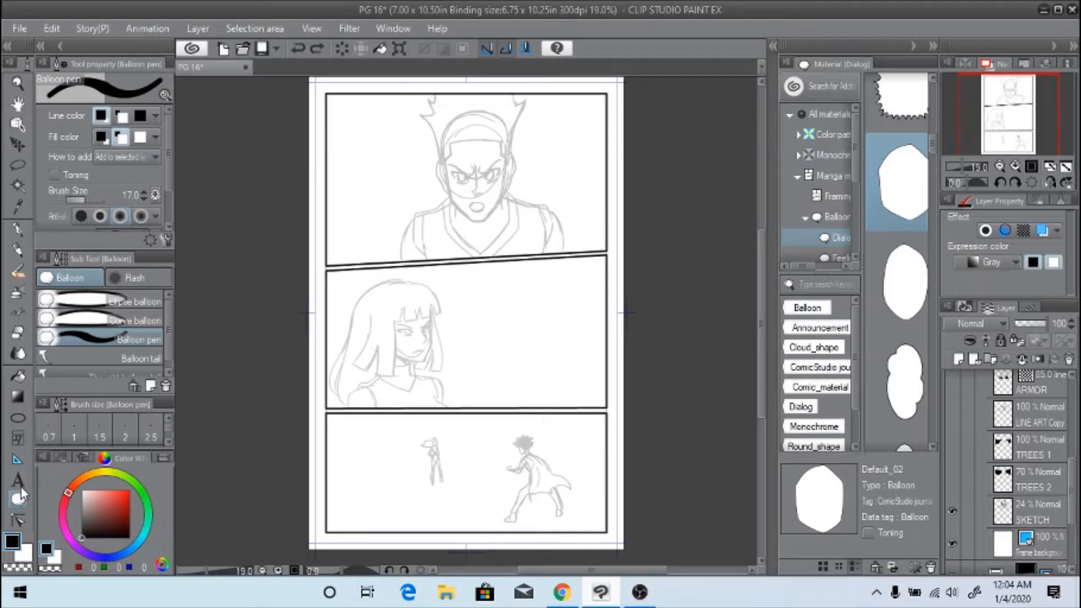
Try drawing a slanted four-sided Polyline frame across the lower part of the top panel, and undo it
left_click(18, 438)
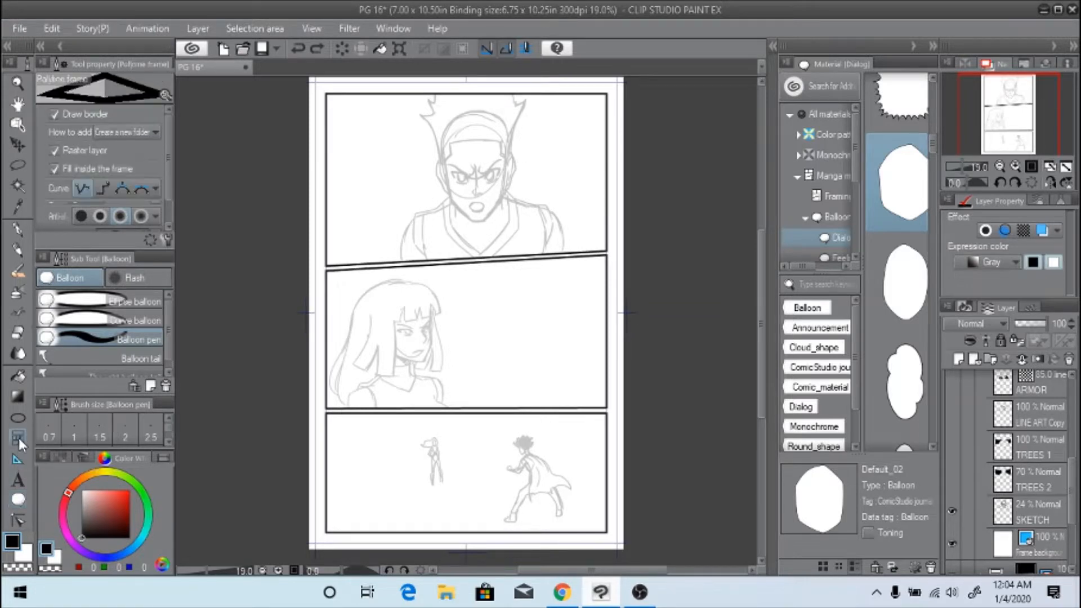
left_click(329, 158)
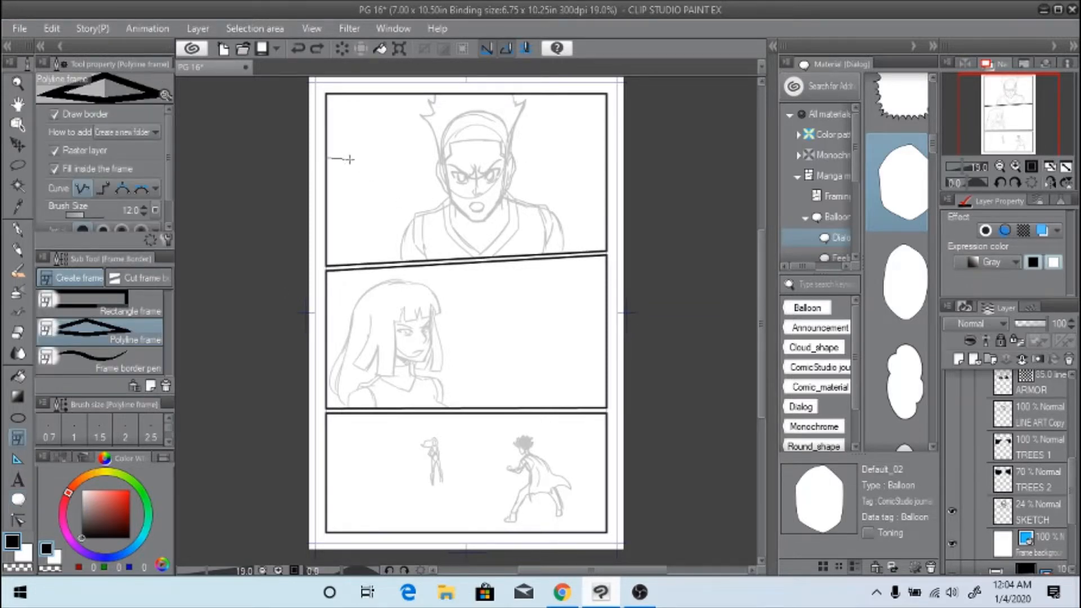
left_click(606, 138)
left_click(606, 255)
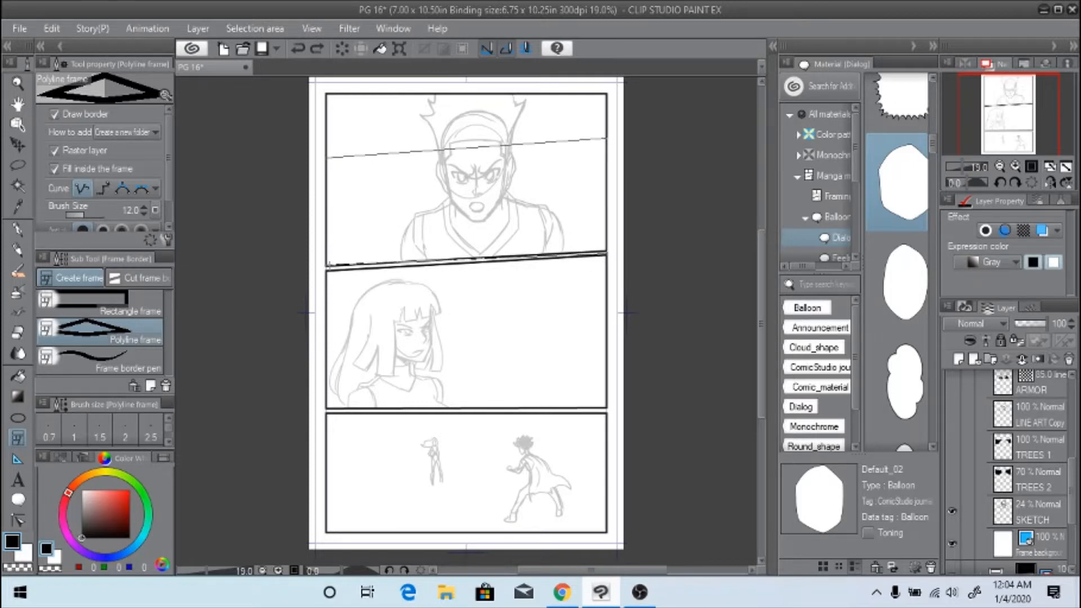
left_click(328, 265)
left_click(328, 158)
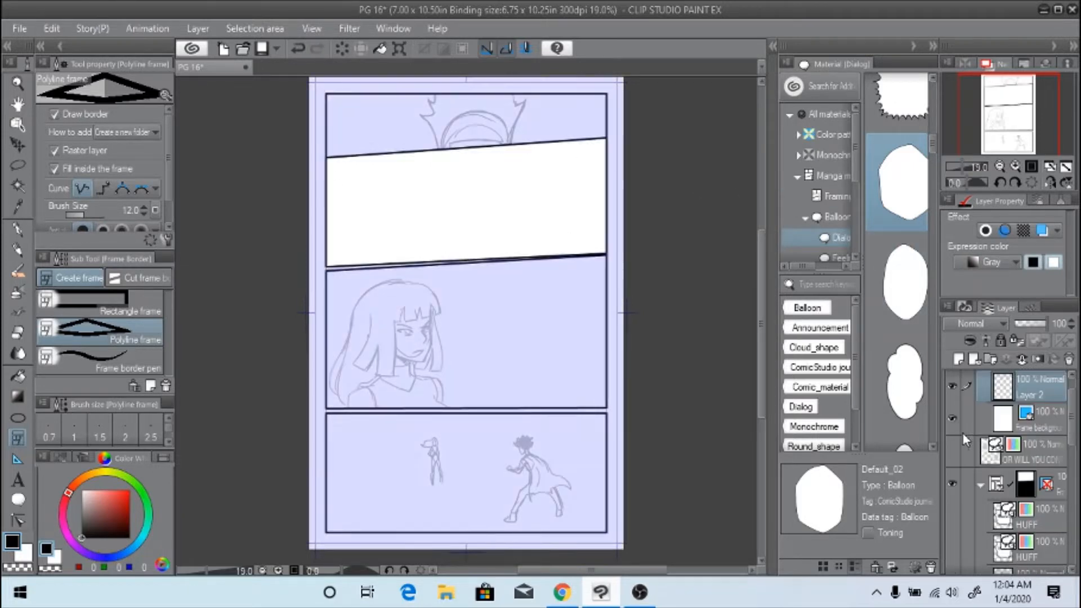
key("ctrl+z")
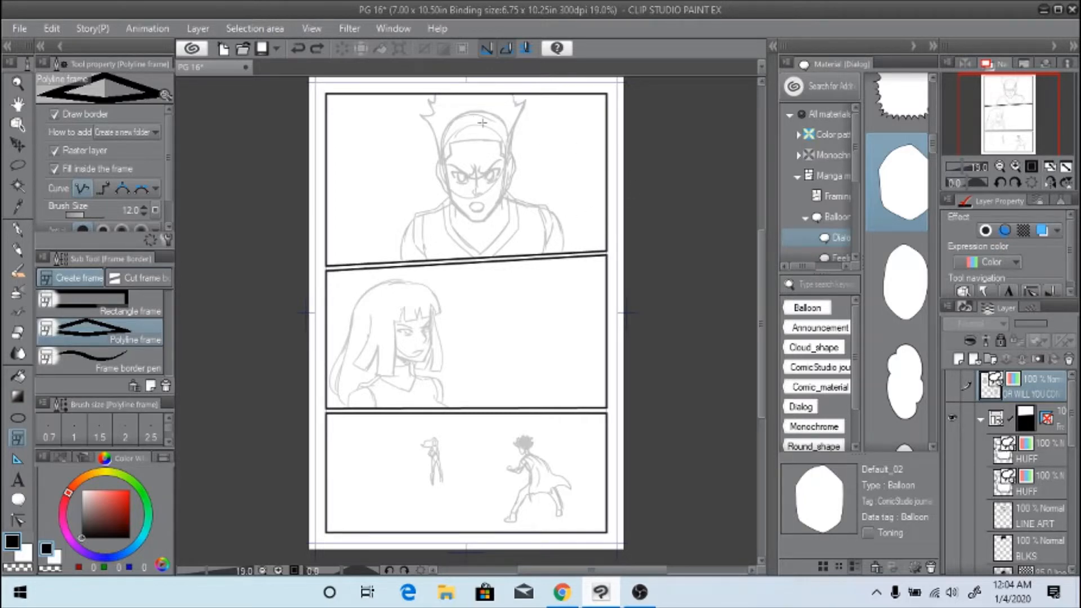
Collapse the top panel's frame folder and select the three frame folders in turn to inspect which panel each one masks
left_click(17, 230)
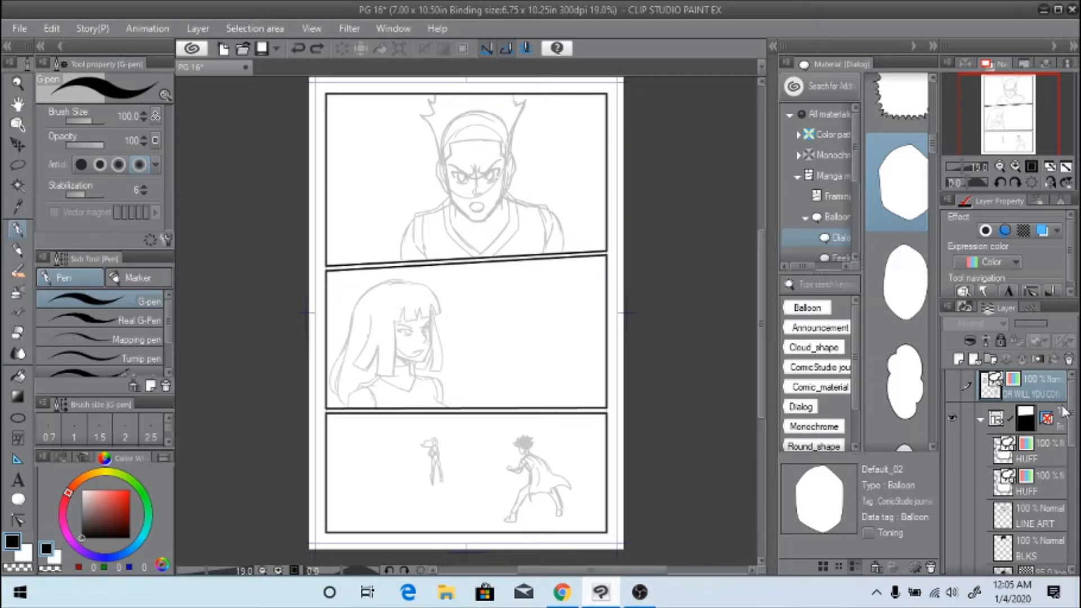
mouse_move(1072, 388)
left_mouse_down()
mouse_move(1074, 486)
mouse_move(1073, 383)
left_mouse_up()
left_click(981, 418)
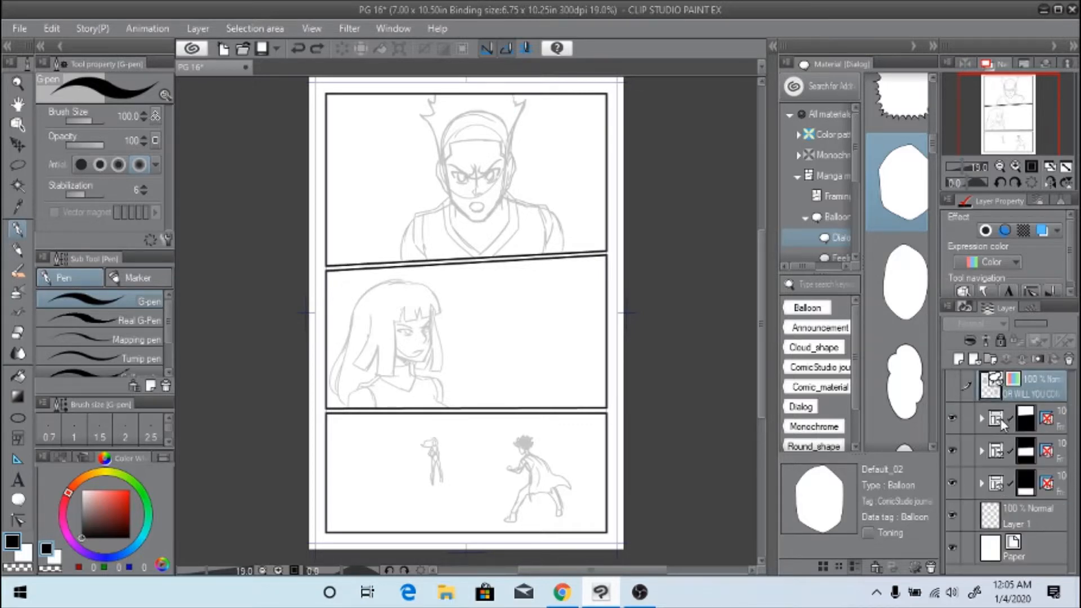
left_click(1001, 421)
left_click(1001, 451)
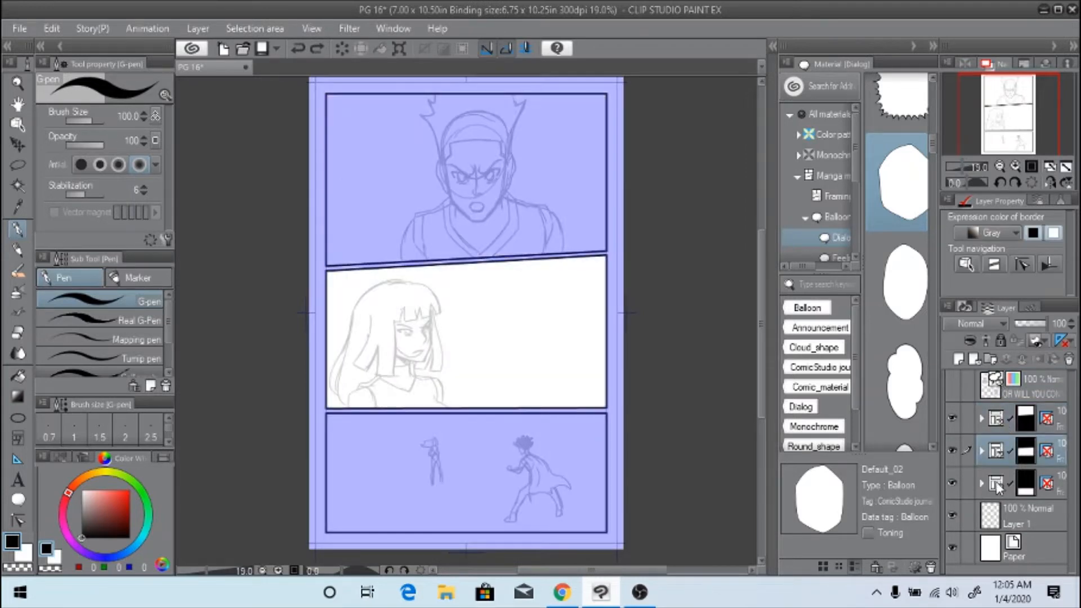
left_click(998, 484)
left_click(1002, 453)
left_click(1001, 418)
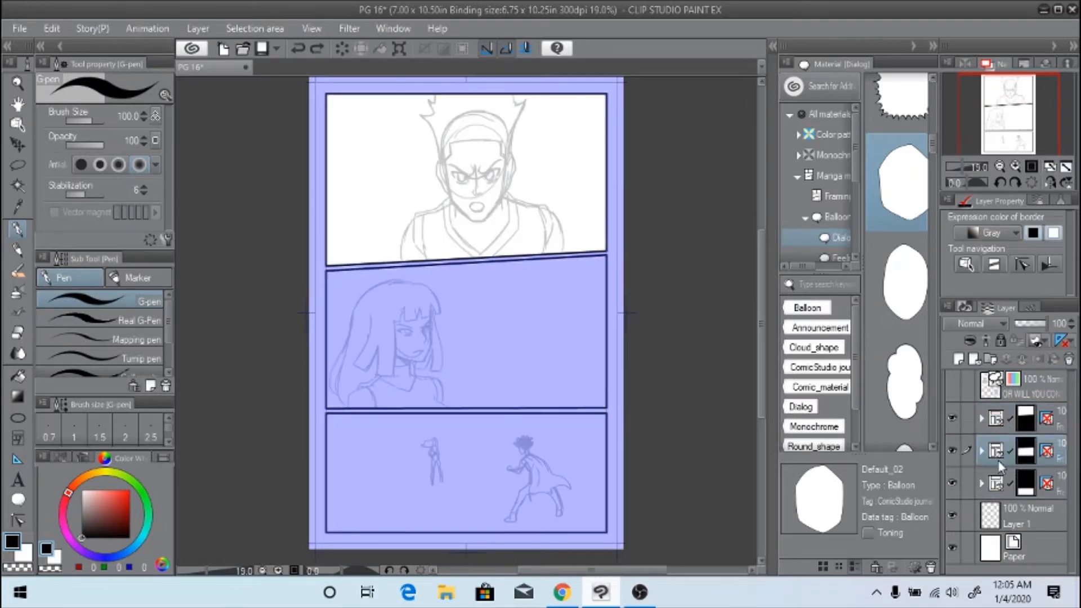
left_click(999, 483)
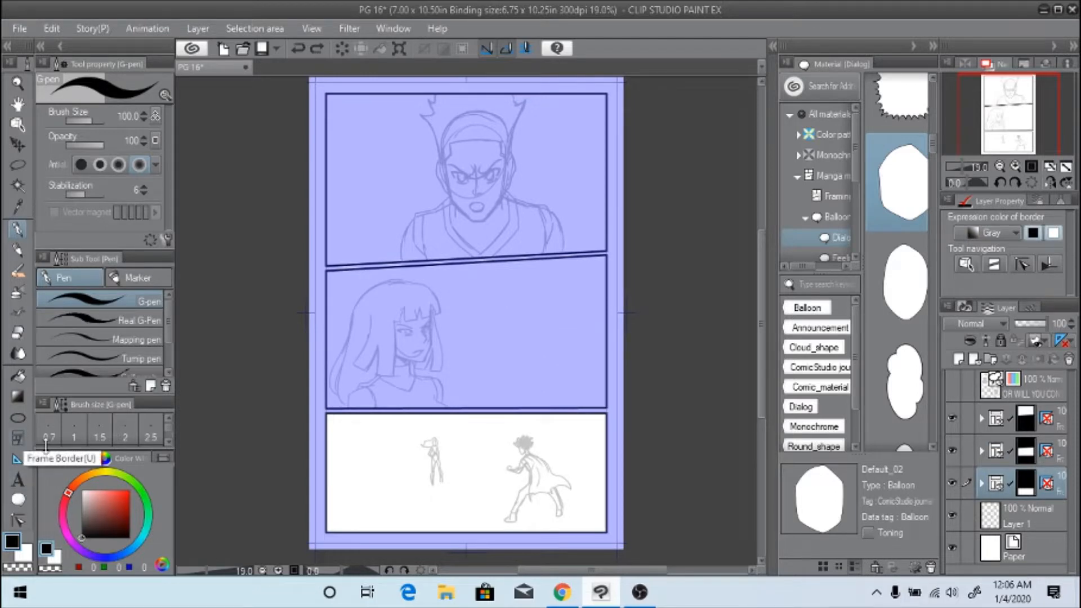
left_click(997, 449)
left_click(998, 419)
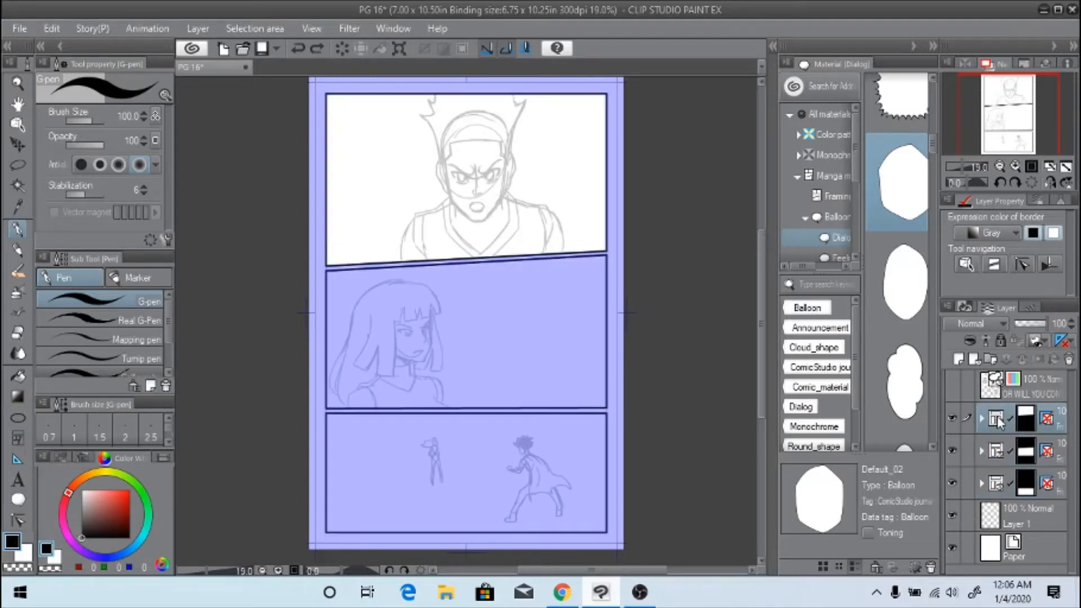
Expand the top panel's frame folder and make its LINE ART layer visible, undoing any test stroke
left_click(980, 419)
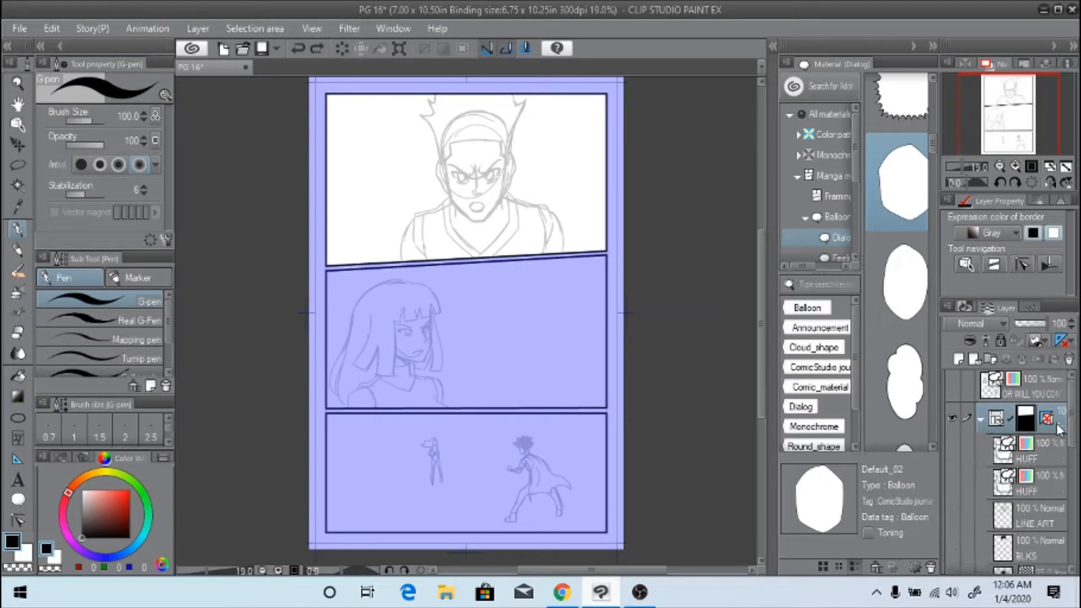
mouse_move(1072, 419)
left_mouse_down()
mouse_move(1070, 493)
mouse_move(1076, 414)
mouse_move(1075, 429)
left_mouse_up()
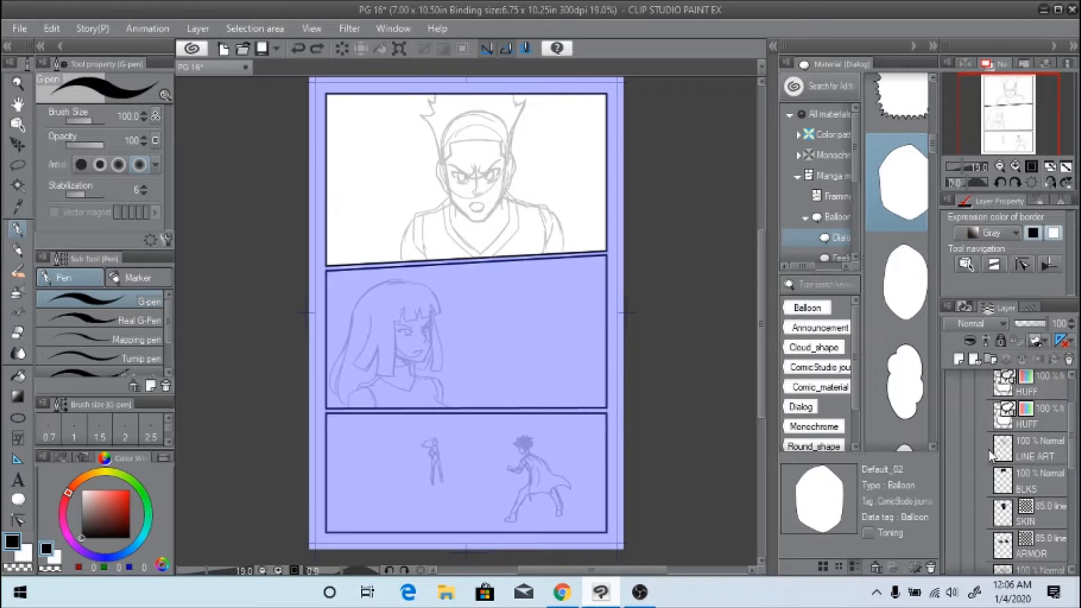
left_click(990, 455)
left_click(954, 447)
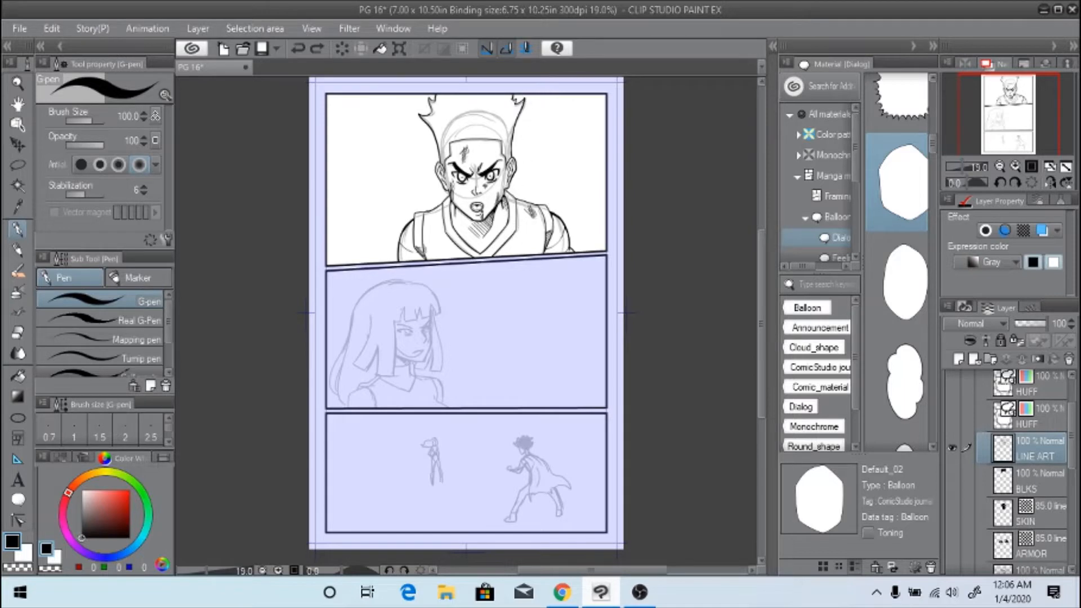
left_click_drag(511, 206, 527, 216)
key("ctrl+z")
Hide the SKETCH layer in the top panel's folder and select that layer
left_click_drag(1072, 422, 1072, 494)
left_click(953, 449)
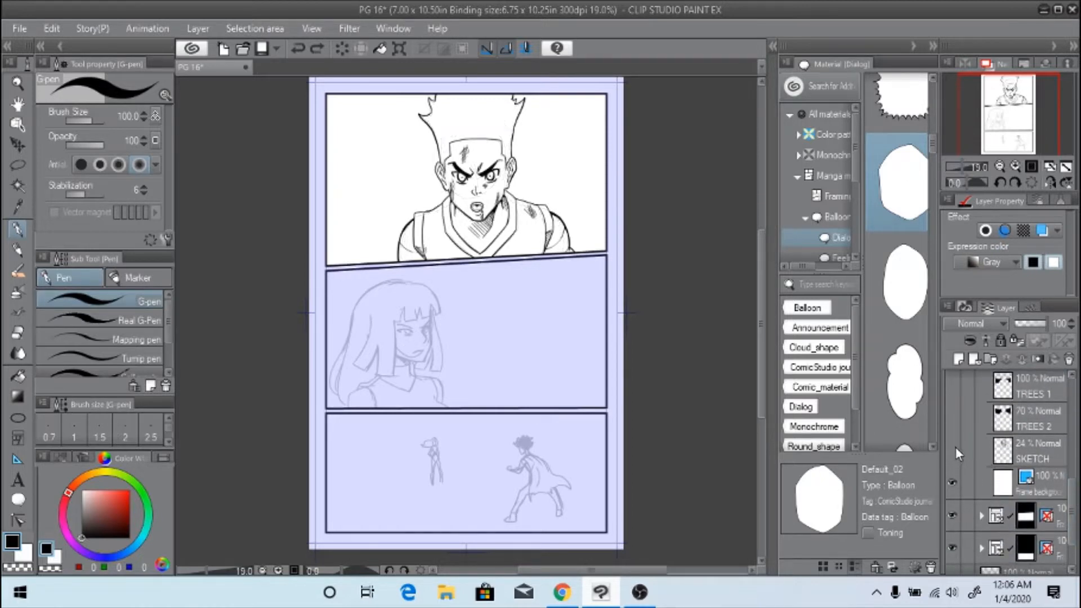
left_click(1007, 456)
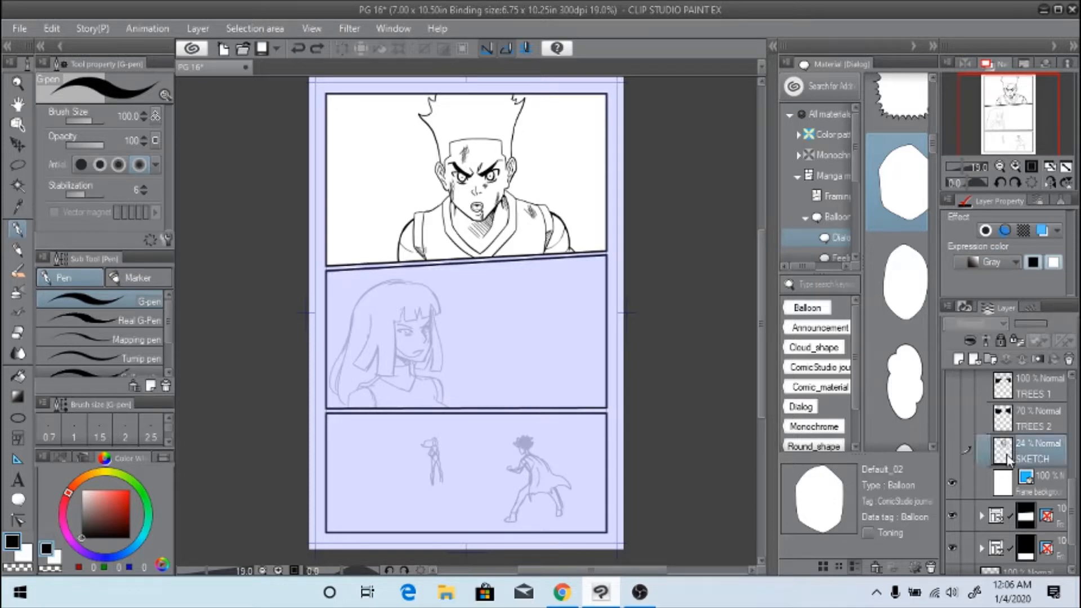
Make the BLKS and SKIN layers of the top panel visible
mouse_move(1073, 489)
left_mouse_down()
mouse_move(1073, 421)
mouse_move(1072, 445)
left_mouse_up()
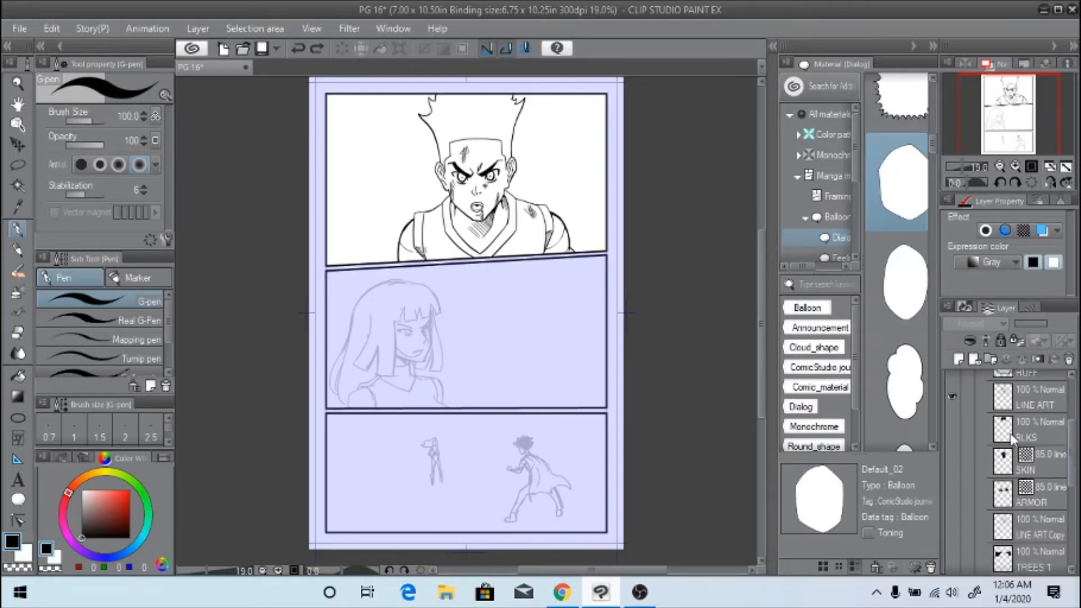
left_click(1008, 437)
left_click(954, 428)
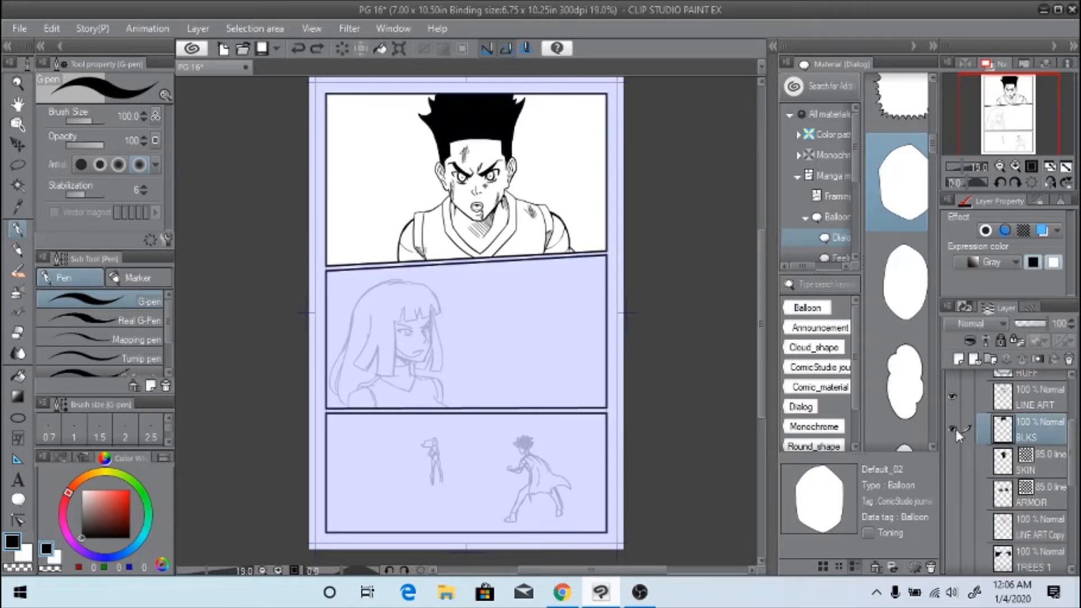
left_click(996, 472)
left_click(952, 460)
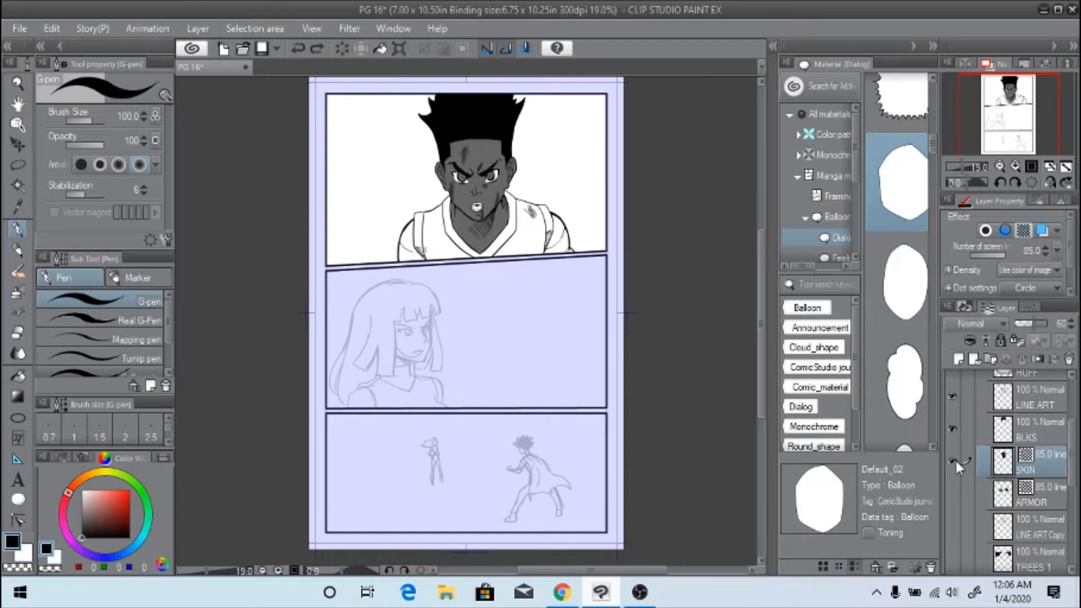
Make the top panel's ARMOR layer visible, and select the SKIN and BLKS layers to compare their opacity
left_click_drag(1072, 443, 1072, 455)
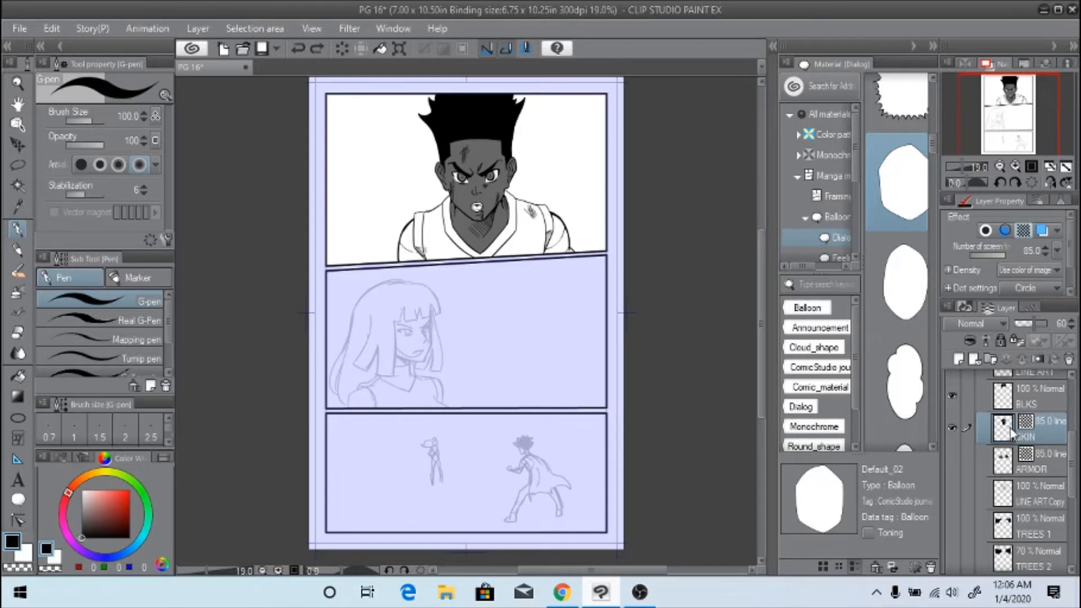
left_click(1008, 467)
left_click(953, 460)
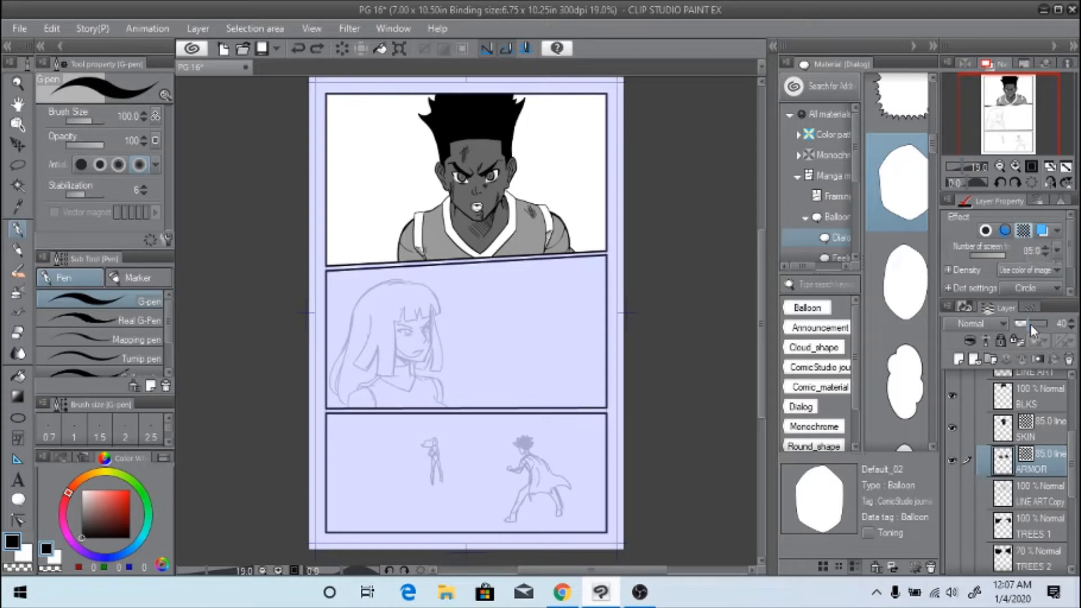
left_click(1008, 426)
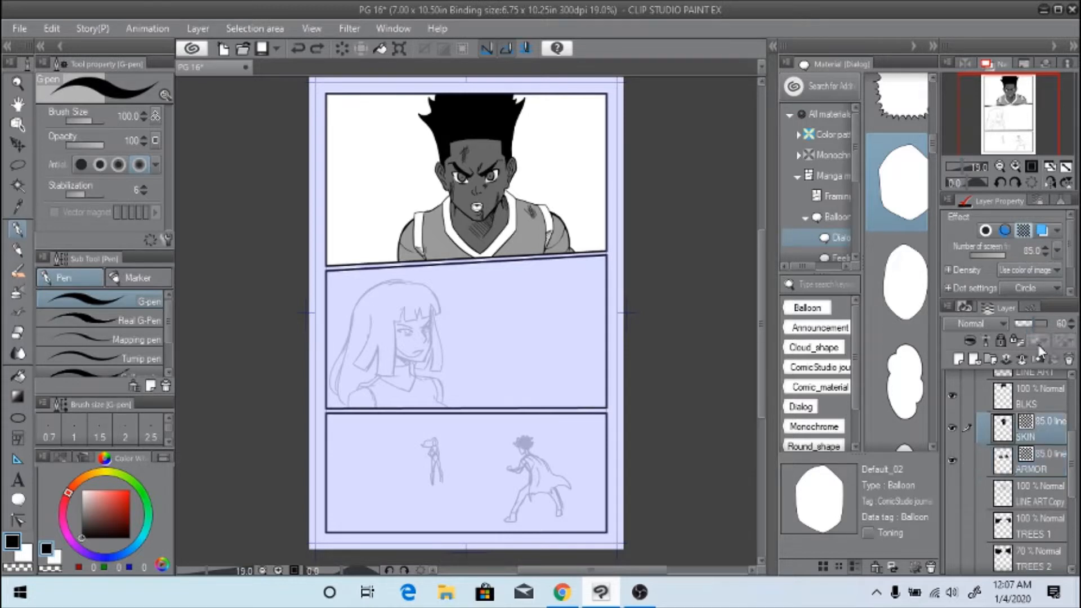
left_click(1008, 397)
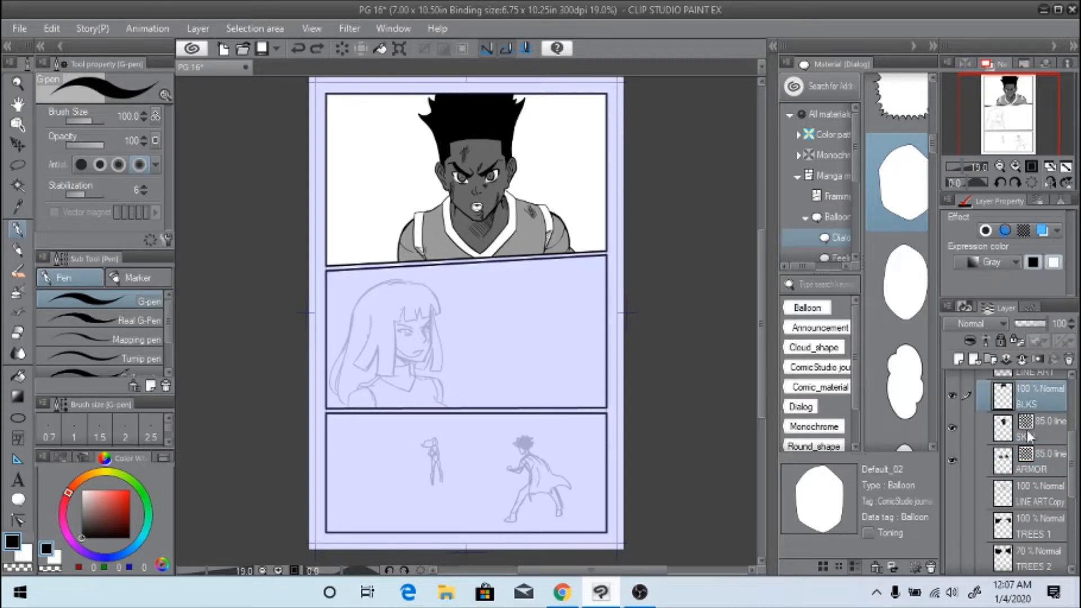
Make the TREES 1 layer of the top panel visible and switch to the Husky maple leaf decoration brush
left_click_drag(1071, 446, 1073, 459)
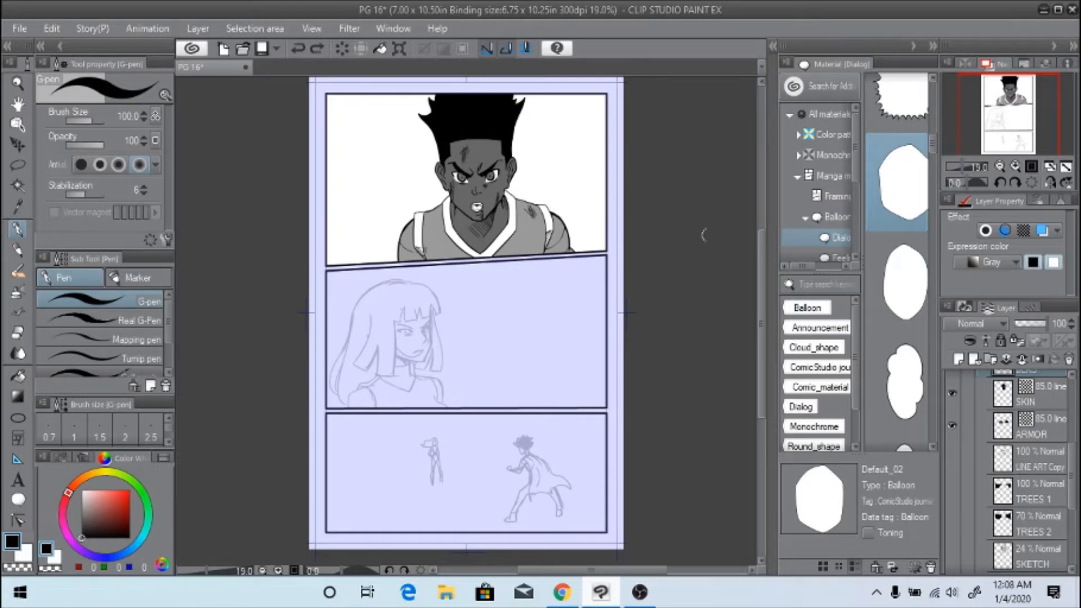
left_click_drag(1072, 461, 1073, 472)
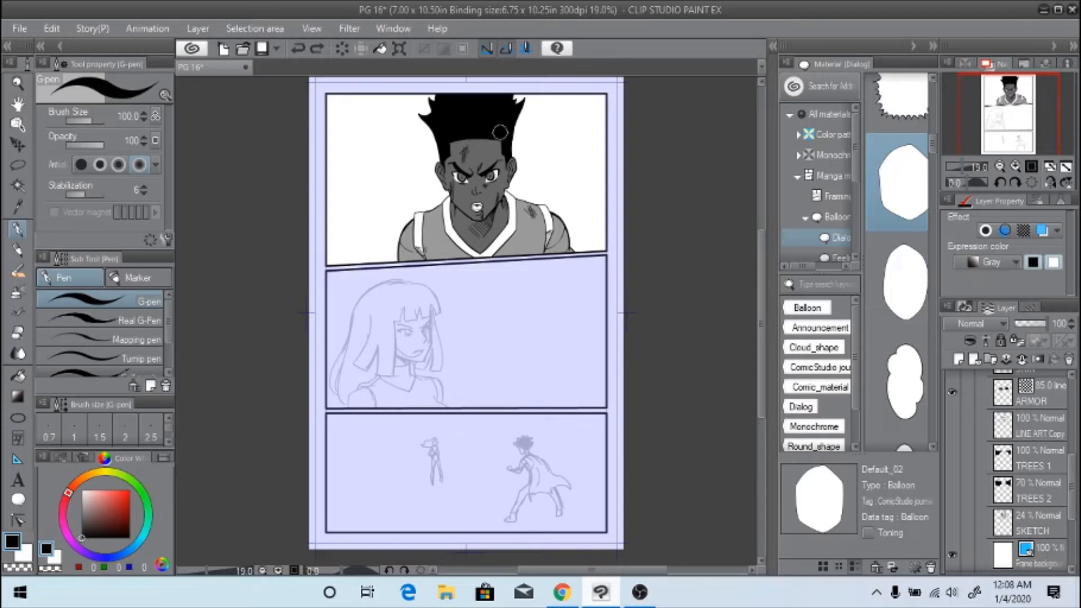
left_click(1005, 465)
left_click(951, 457)
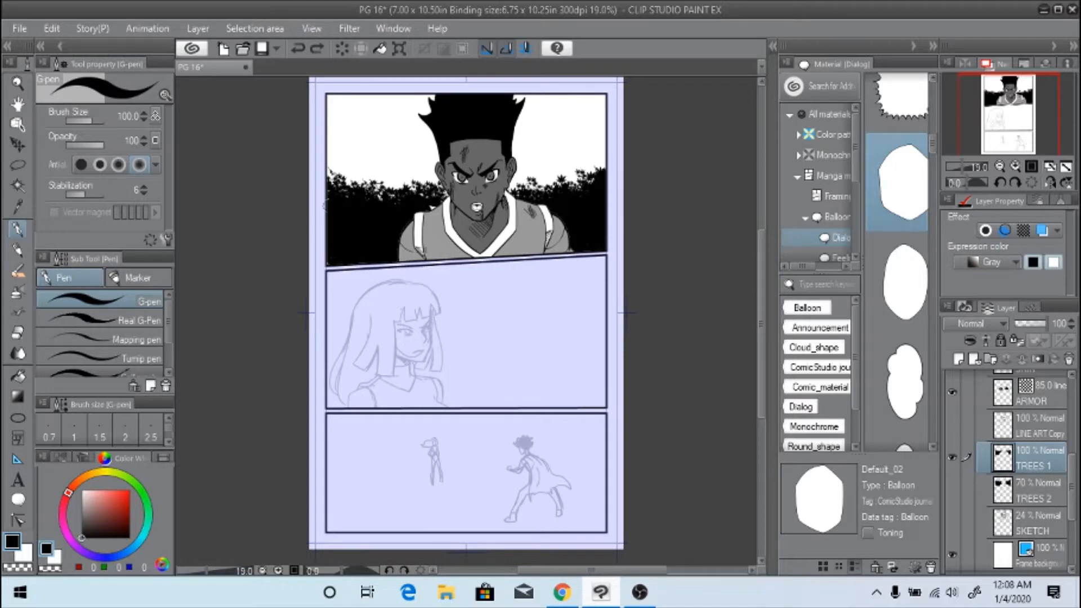
left_click(26, 314)
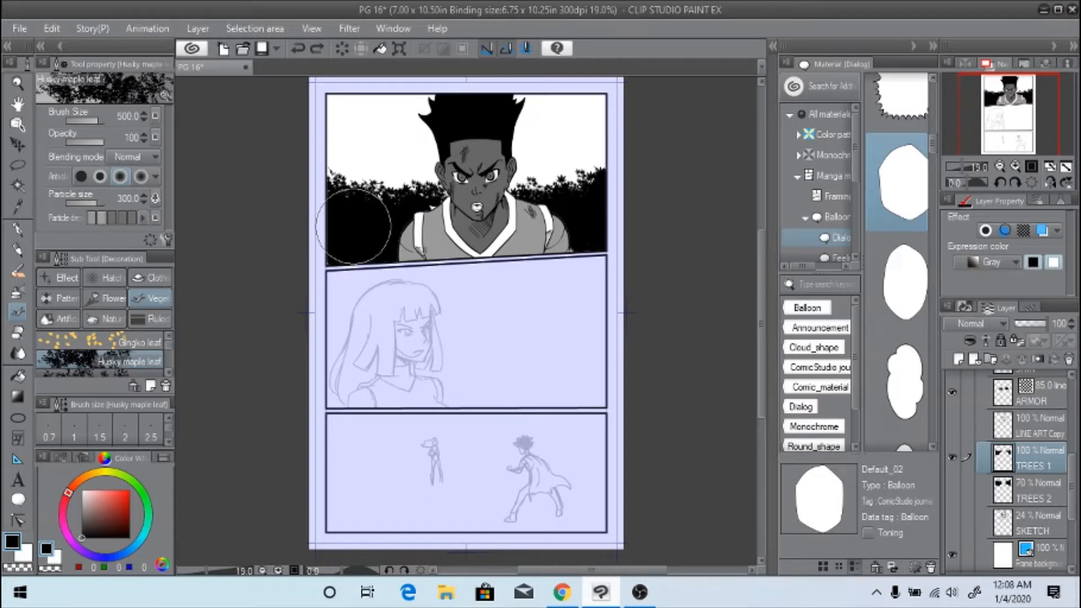
Try a Husky maple leaf stroke across the sky beside the character in the top panel, and undo it
mouse_move(333, 137)
left_mouse_down()
mouse_move(366, 133)
mouse_move(338, 127)
mouse_move(331, 150)
mouse_move(358, 185)
left_mouse_up()
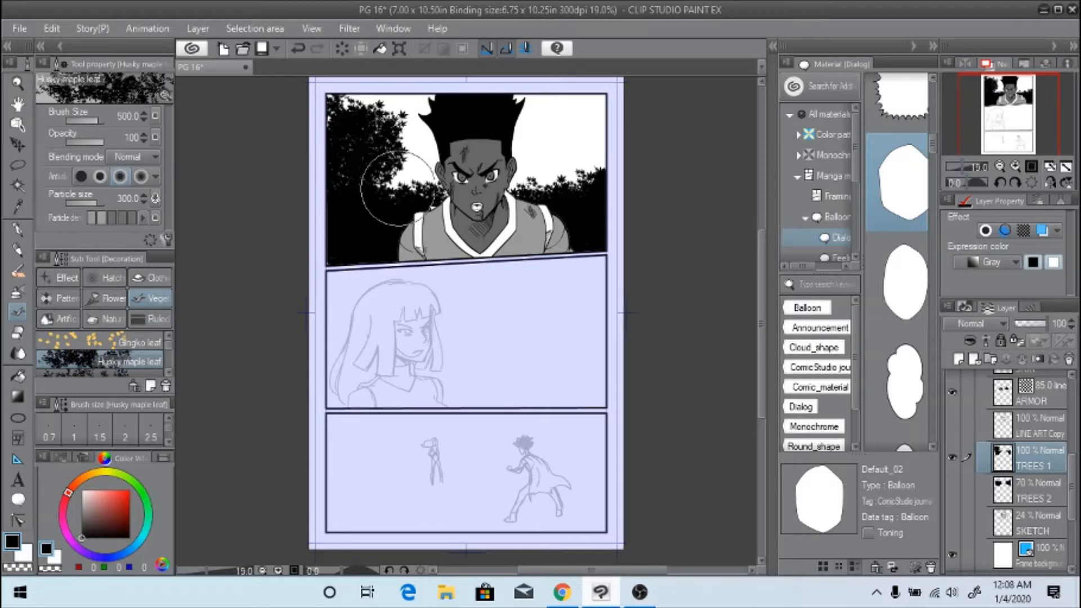
key("ctrl+z")
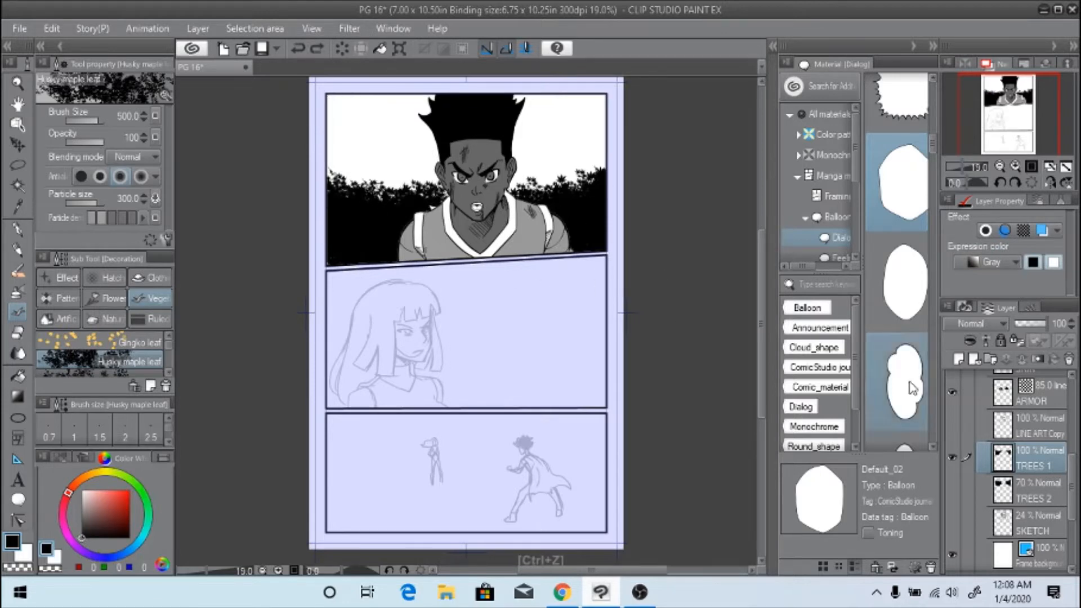
Make the top panel's TREES 2 and LINE ART Copy layers visible, and select LINE ART Copy
left_click(952, 489)
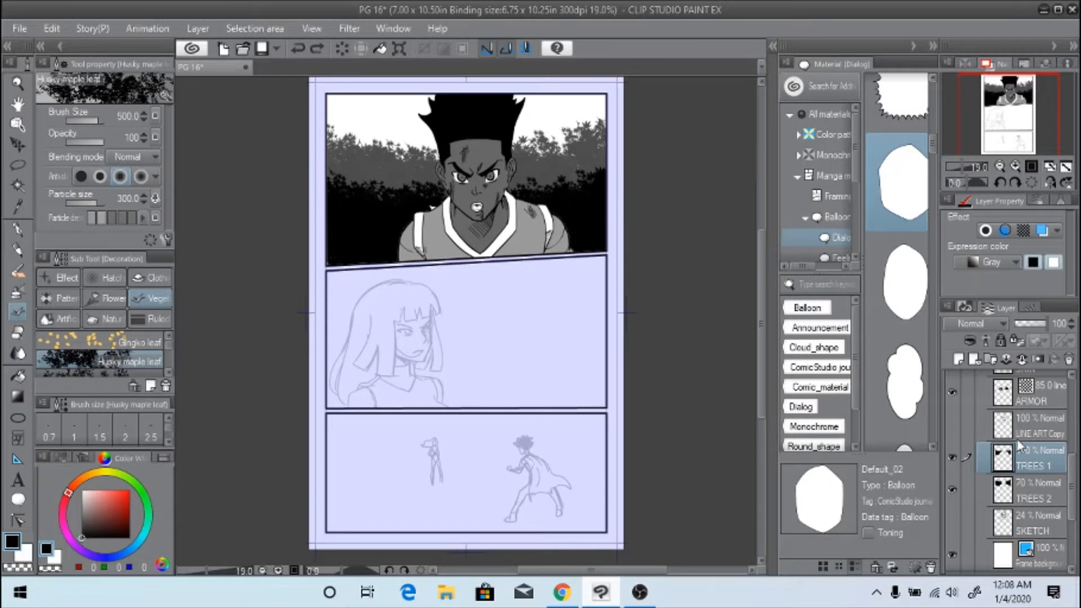
scroll(954, 450, "up", 1)
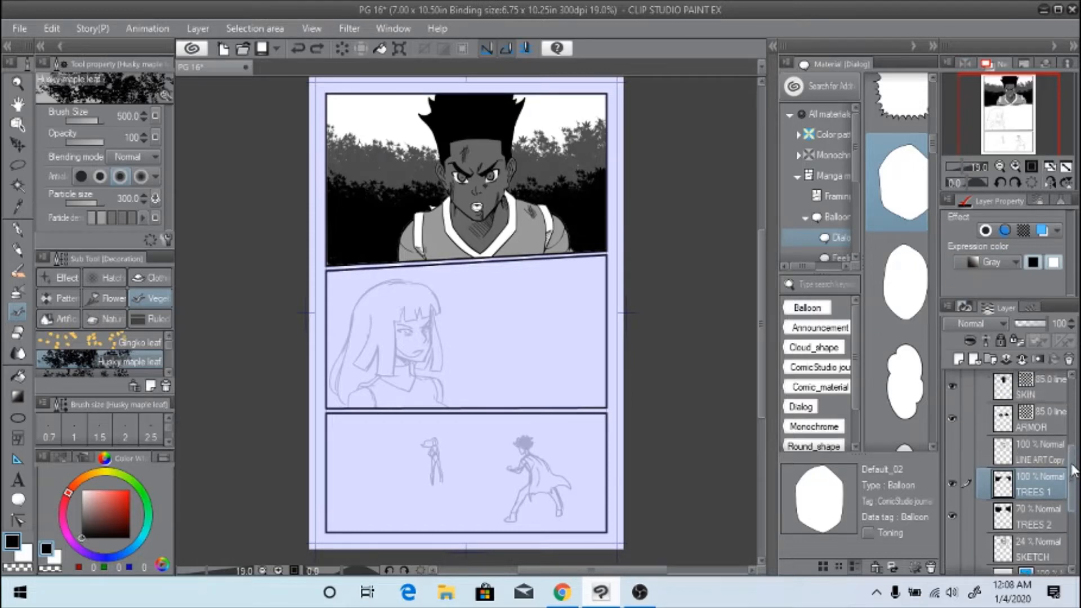
left_click(956, 449)
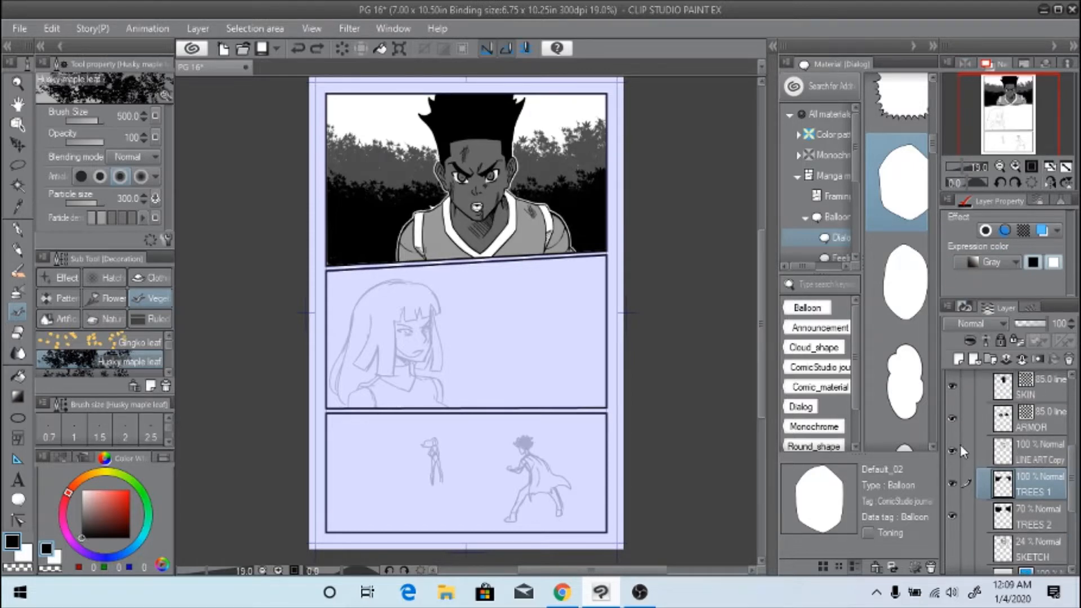
left_click(1038, 453)
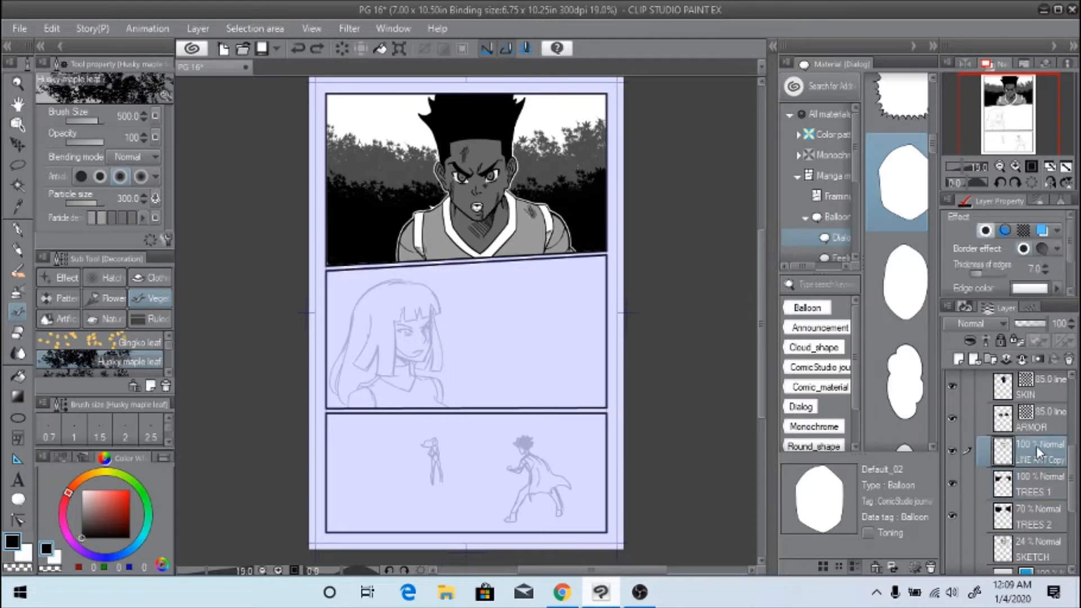
Try the LINE ART Copy layer above LINE ART in the top panel, and return it to its place below ARMOR
scroll(1075, 472, "up", 2)
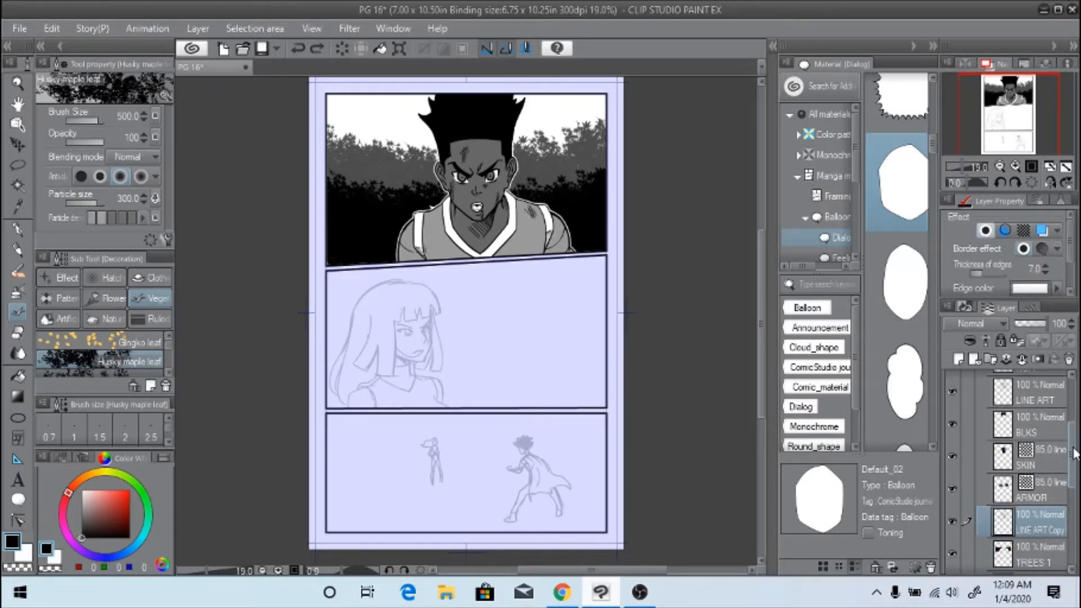
scroll(1065, 476, "up", 2)
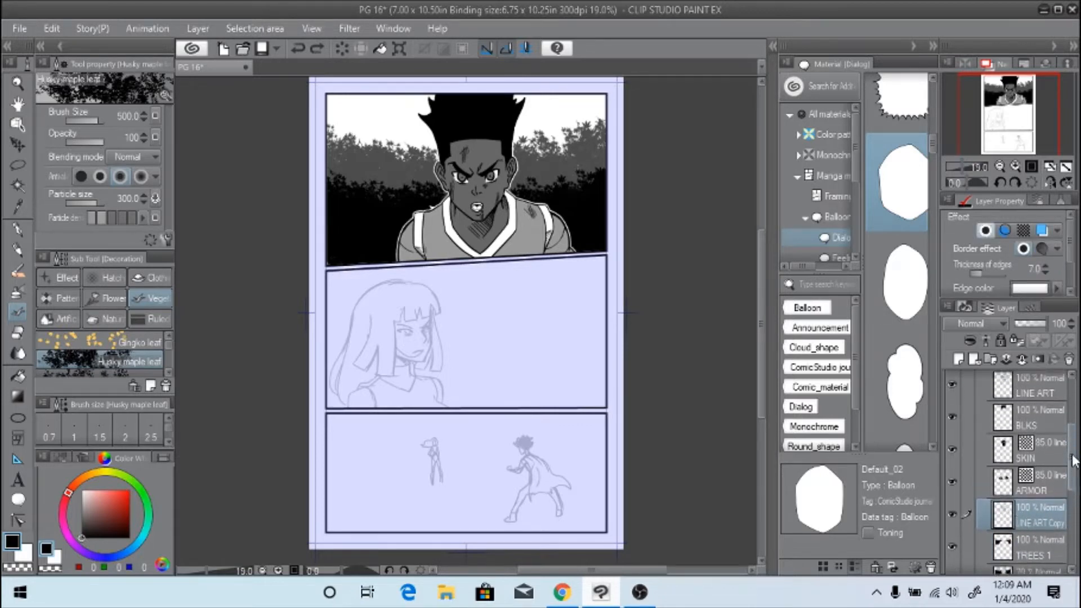
mouse_move(1004, 518)
left_mouse_down()
mouse_move(1010, 419)
mouse_move(1033, 410)
left_mouse_up()
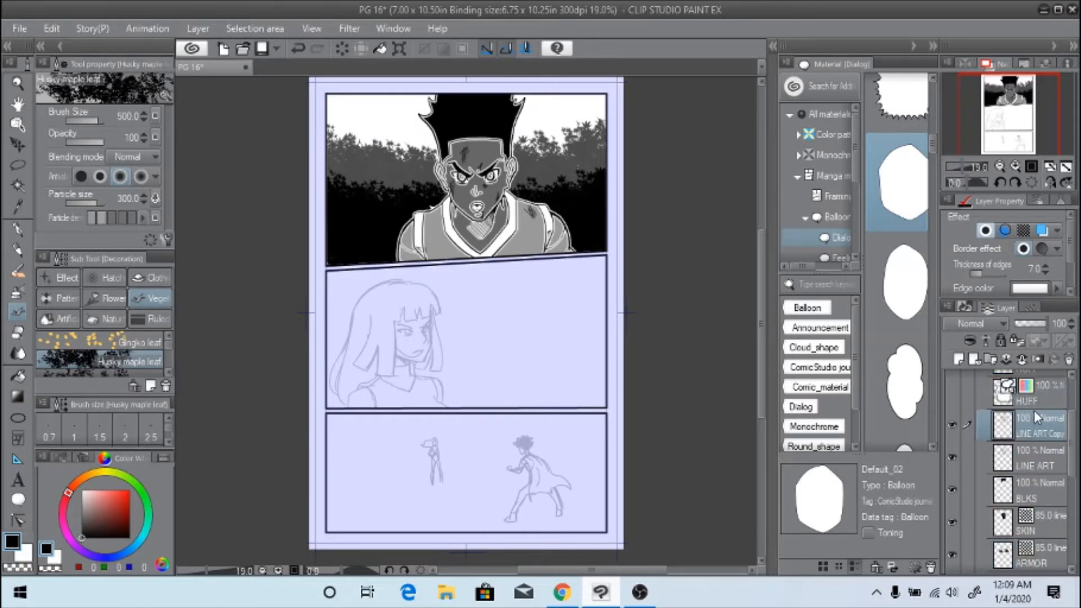
scroll(1046, 373, "down", 1)
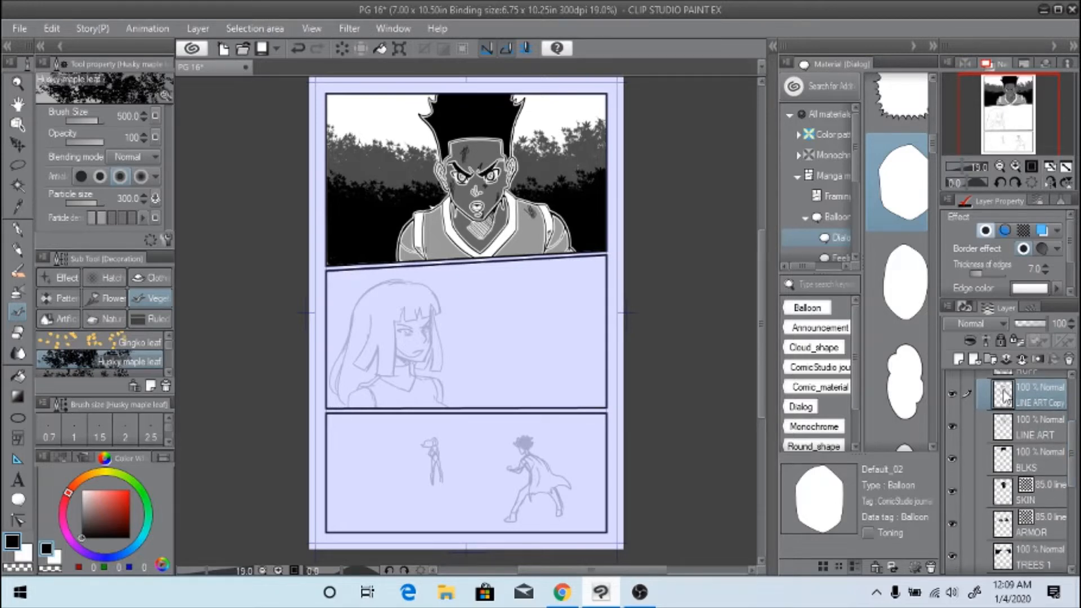
left_click_drag(1004, 396, 1042, 533)
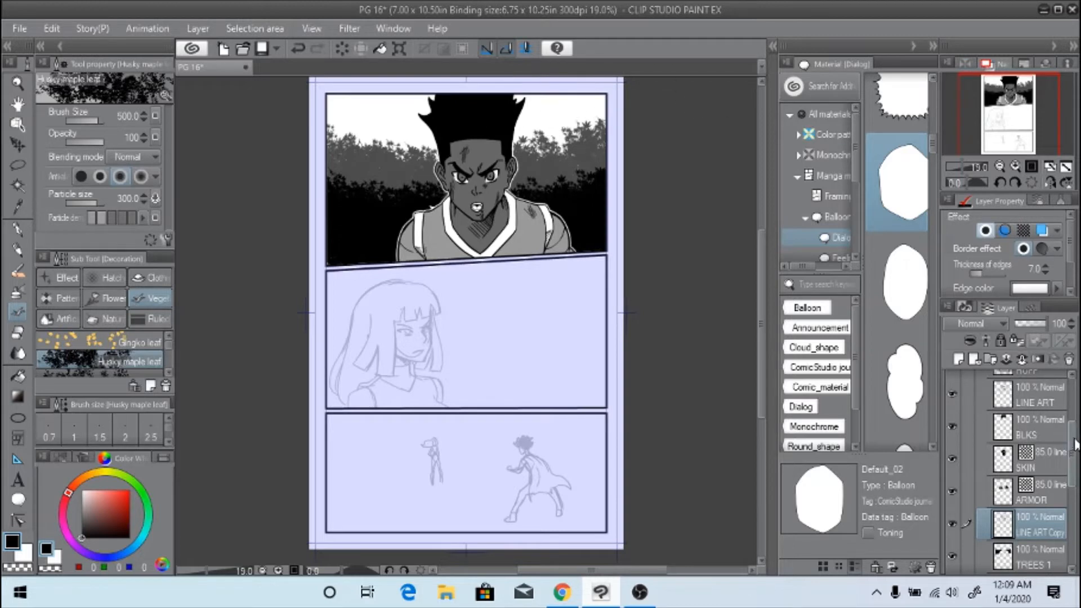
Make both HUFF balloon layers of the top panel visible and select the dialogue balloon layer above the panel folders
scroll(992, 450, "up", 3)
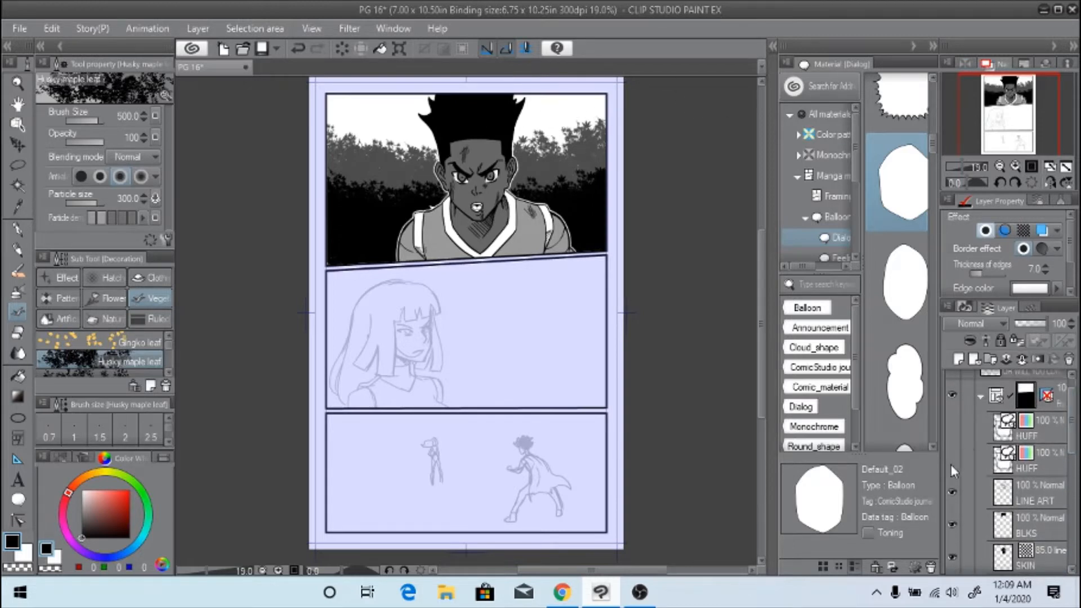
left_click(953, 427)
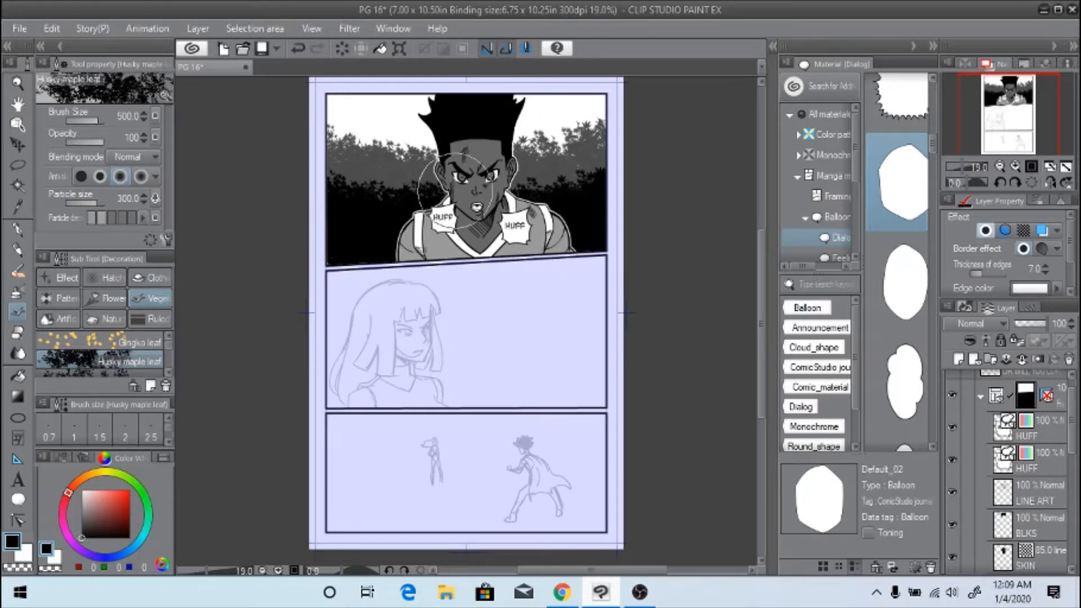
left_click_drag(1074, 419, 1075, 412)
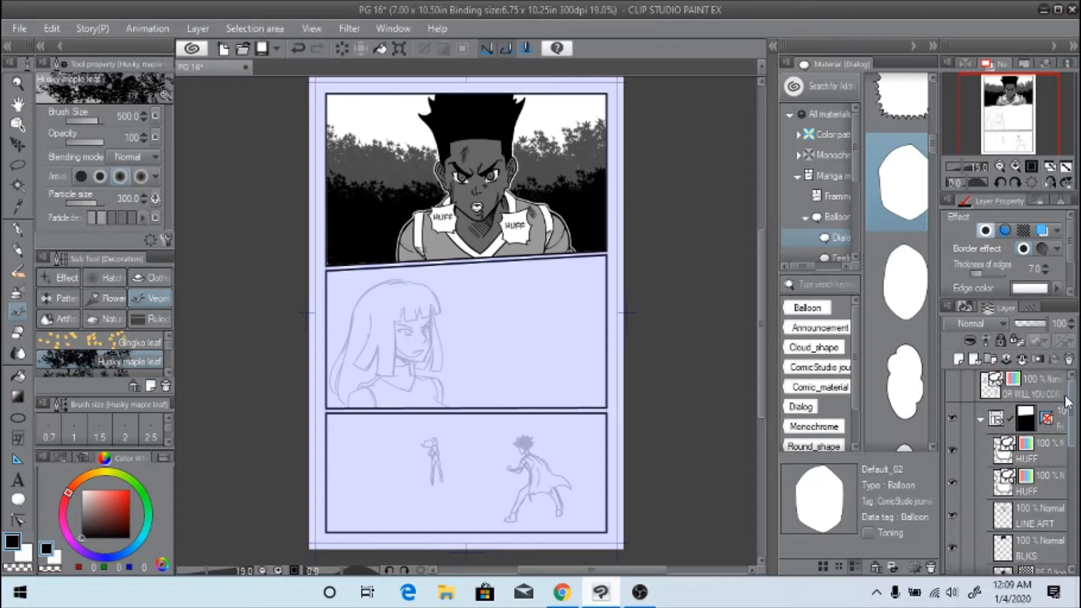
left_click(1000, 395)
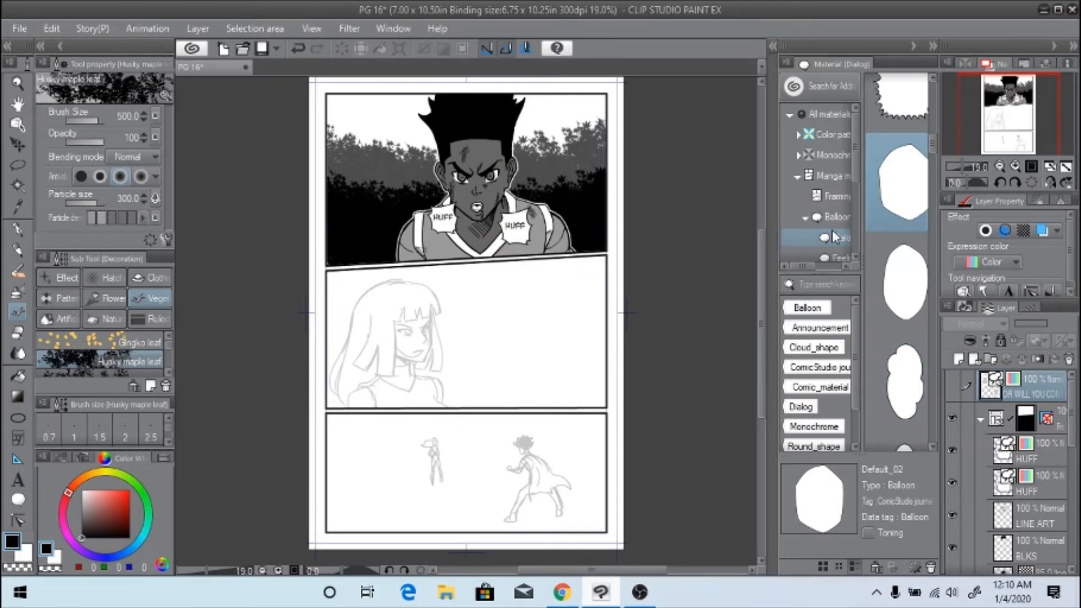
Collapse the top panel's frame folder and open the middle panel's folder to reach its layers
left_click(980, 419)
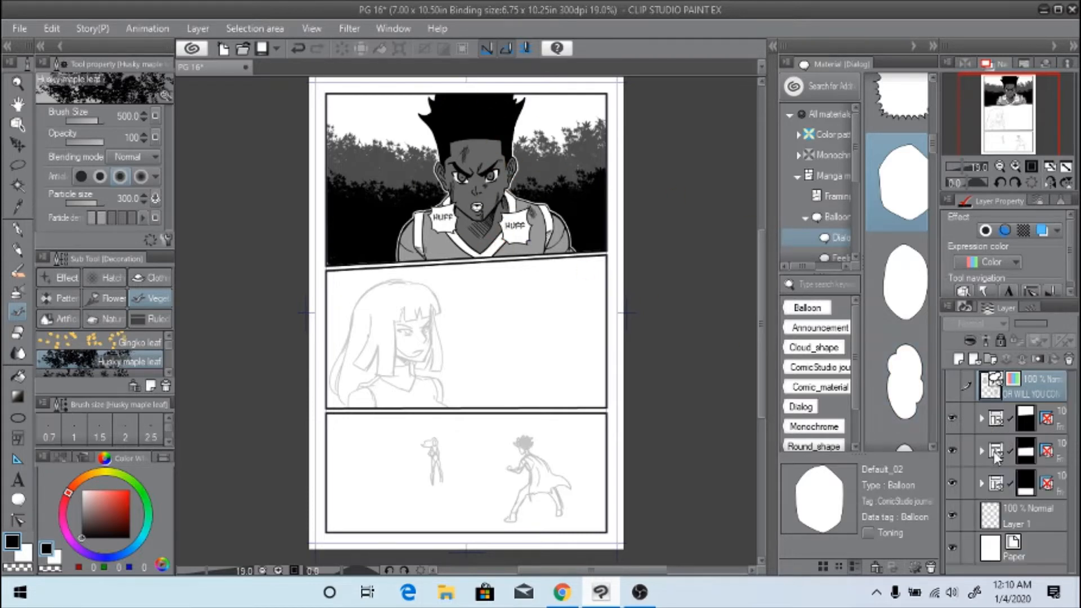
left_click(994, 457)
scroll(1072, 445, "down", 3)
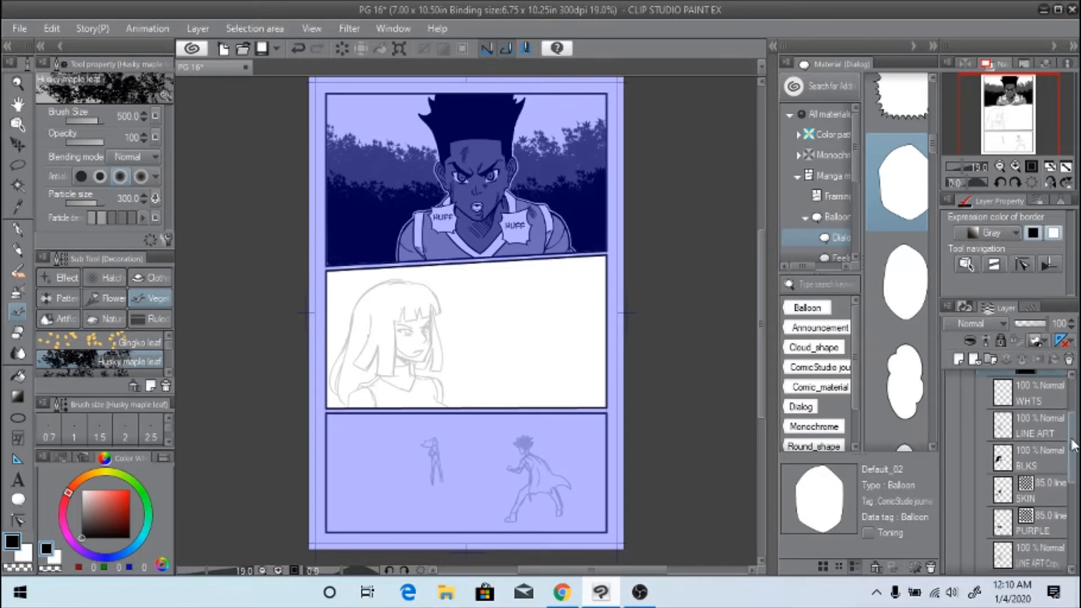
Make the middle panel's LINE ART layer visible and hide its SKETCH layer
left_click_drag(1072, 439, 1071, 439)
left_click(955, 420)
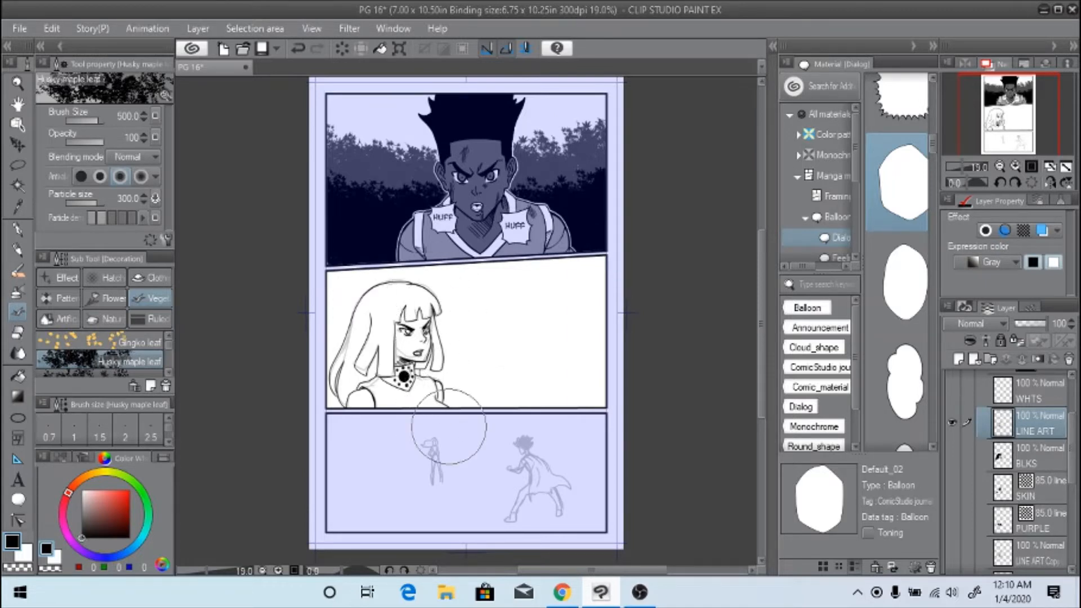
left_click_drag(1075, 437, 1074, 501)
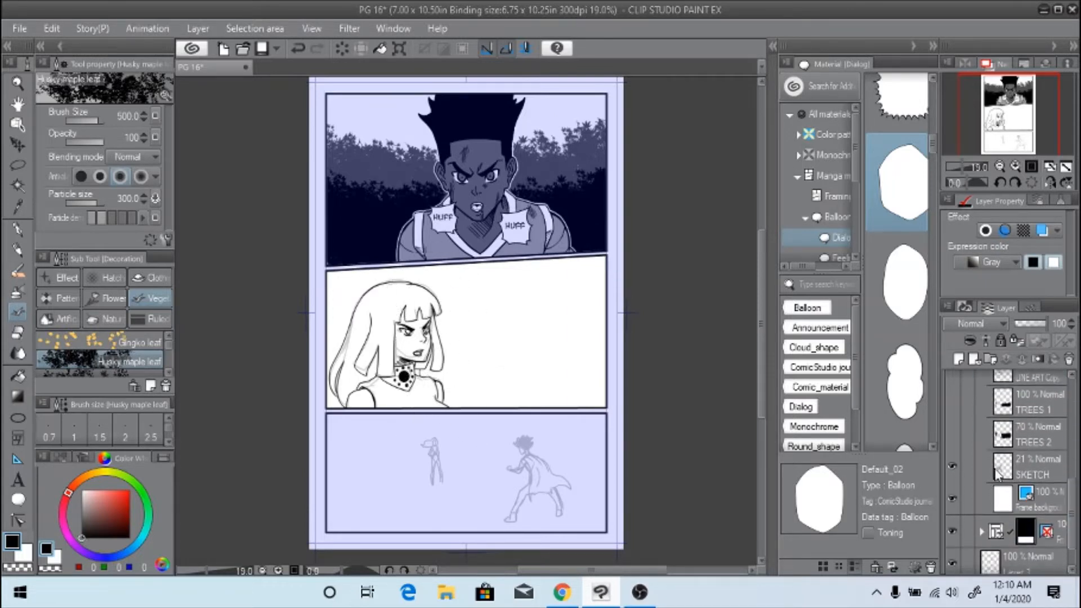
left_click(952, 466)
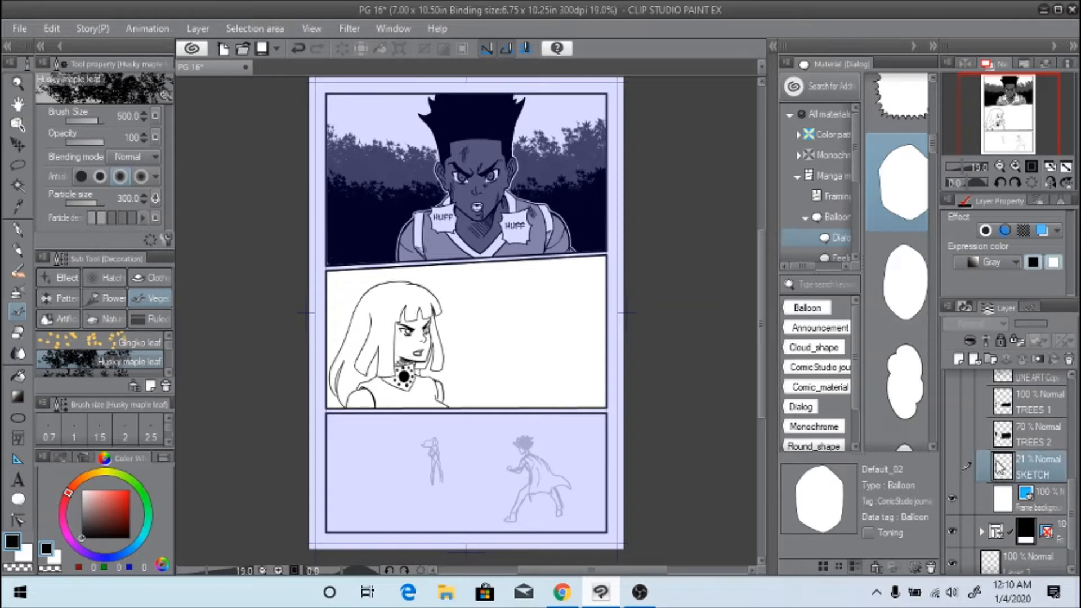
Make the middle panel's BLKS, SKIN and PURPLE layers visible, and select the PURPLE layer
scroll(1041, 450, "up", 5)
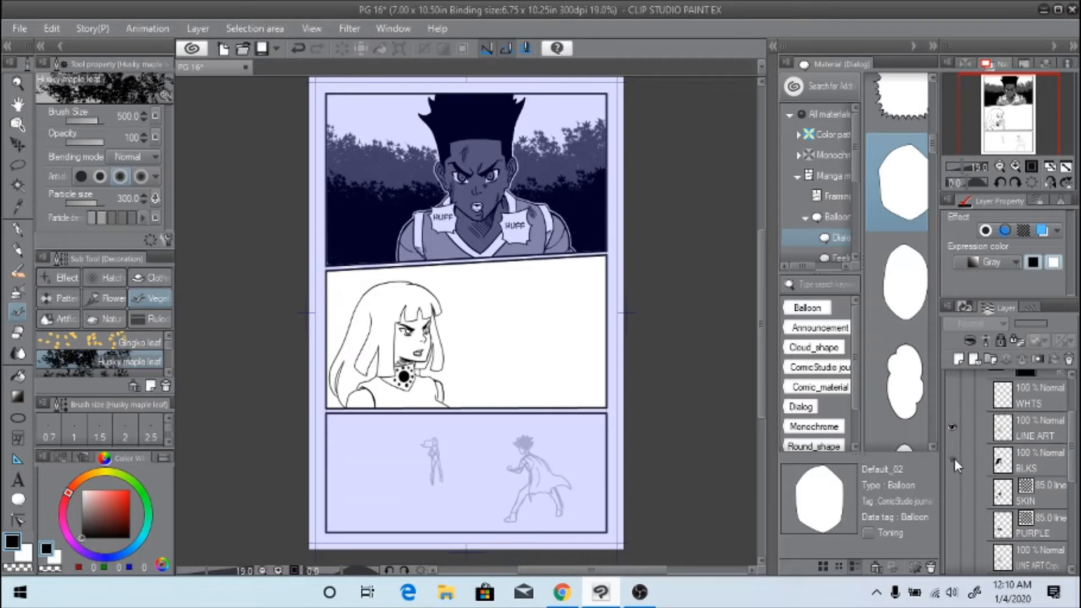
left_click(954, 460)
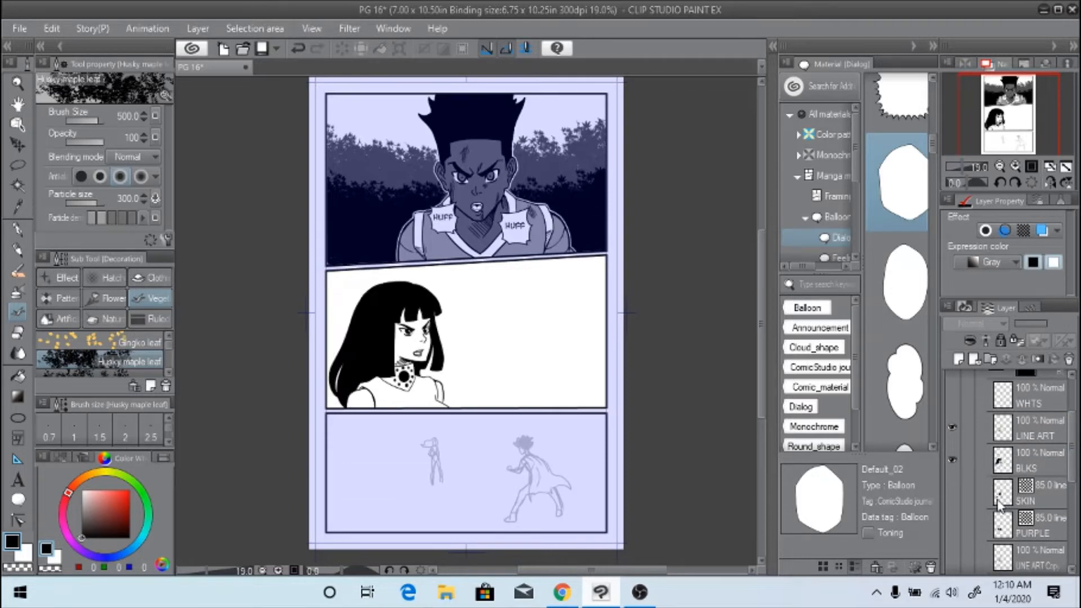
left_click(954, 491)
left_click_drag(1072, 438, 1076, 471)
left_click(953, 434)
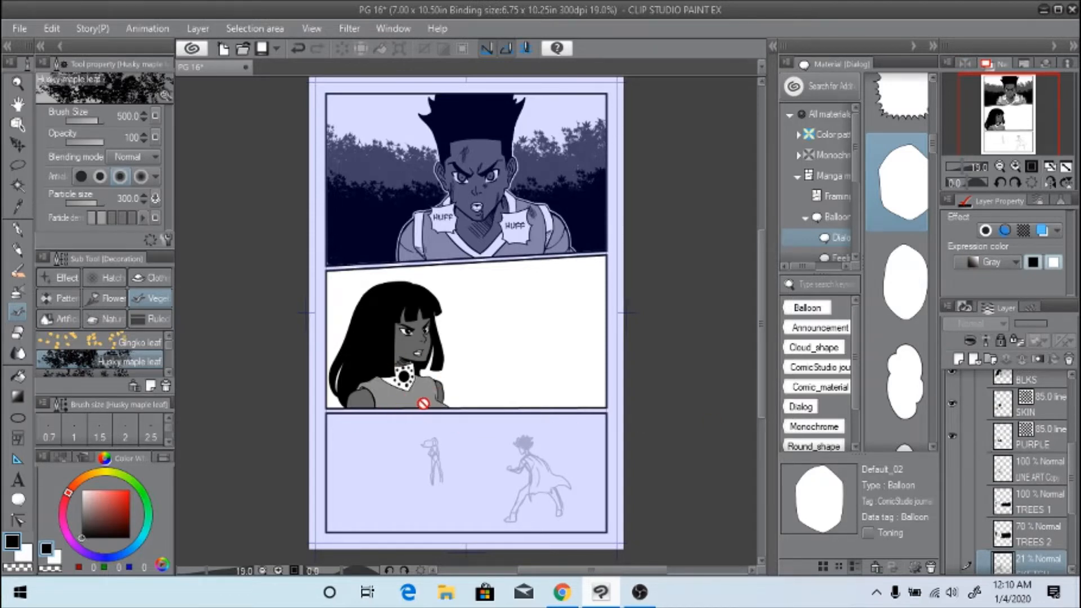
left_click(1011, 445)
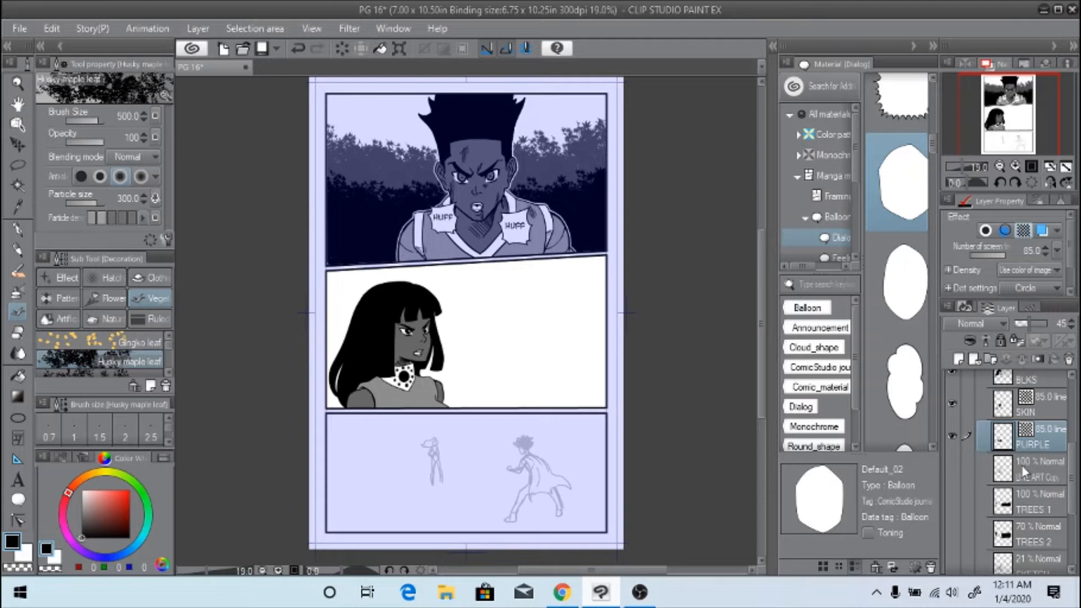
Make the TREES 1, TREES 2 and LINE ART Copy layers of the middle panel visible
left_click_drag(1070, 467, 1073, 483)
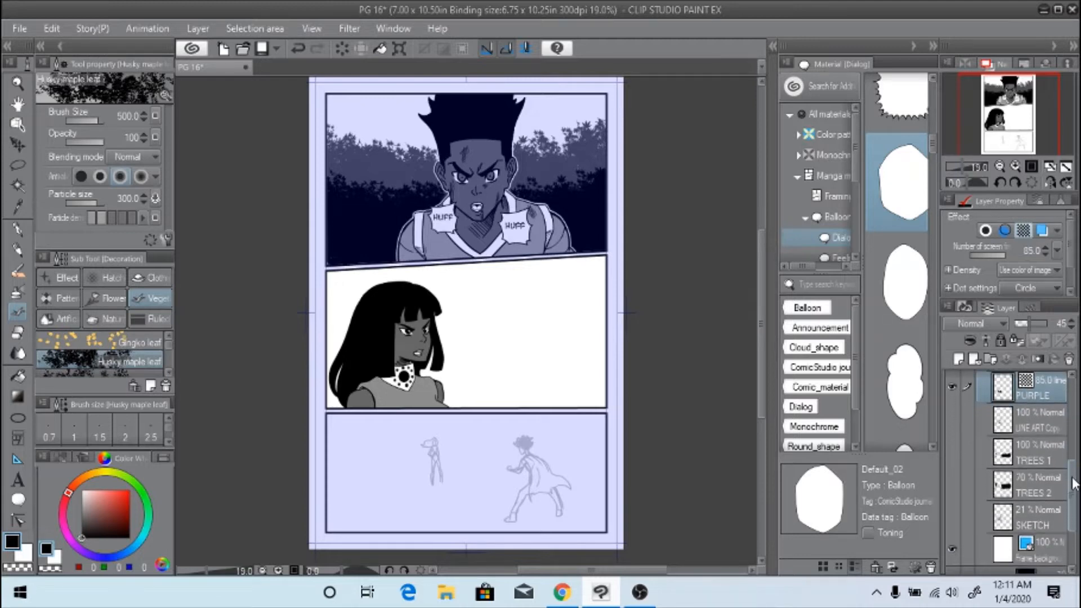
left_click(953, 451)
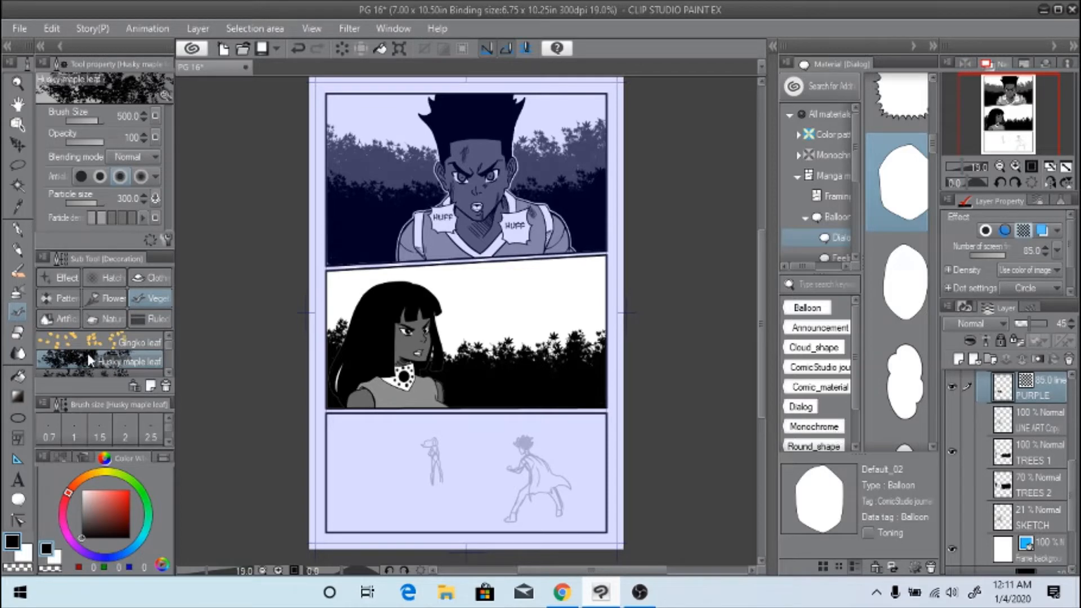
left_click(953, 486)
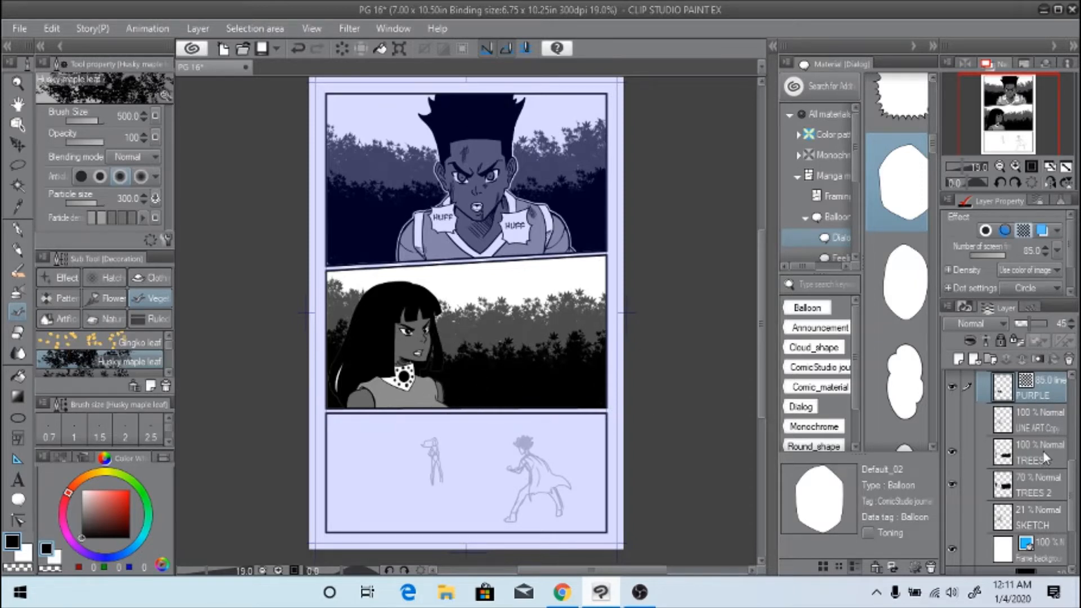
left_click(952, 420)
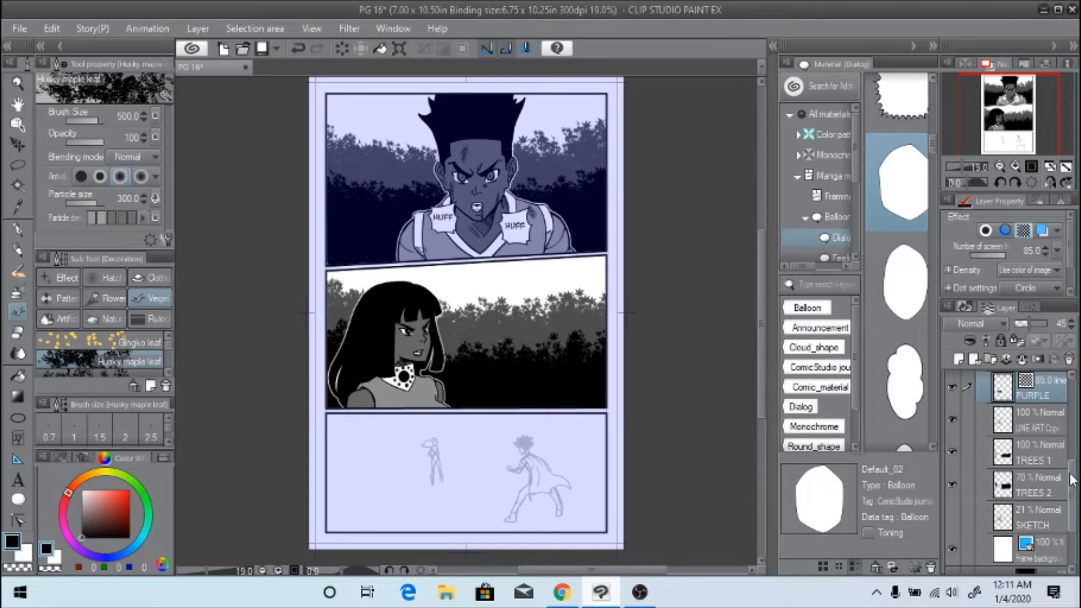
Make the middle panel's WHTS layer visible and select it above the LINE ART layer
left_click_drag(1070, 477, 1068, 415)
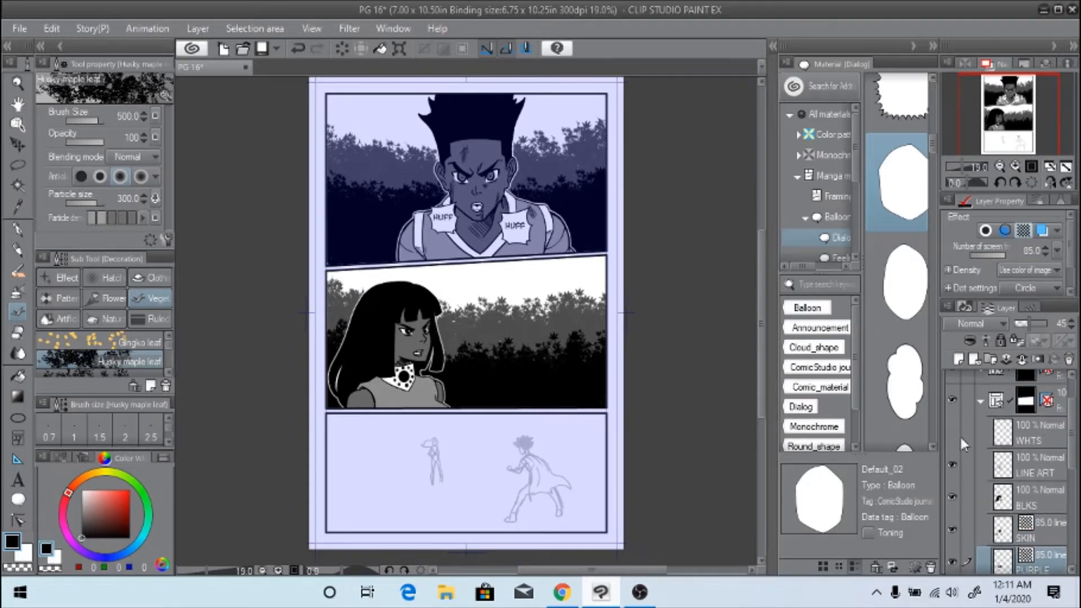
left_click(952, 432)
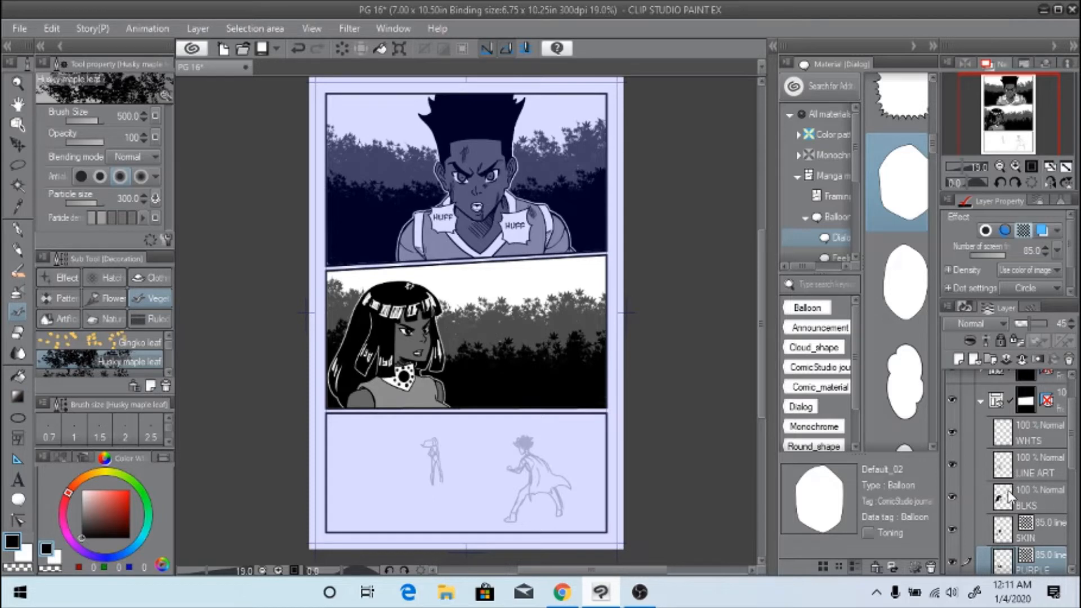
left_click(1013, 472)
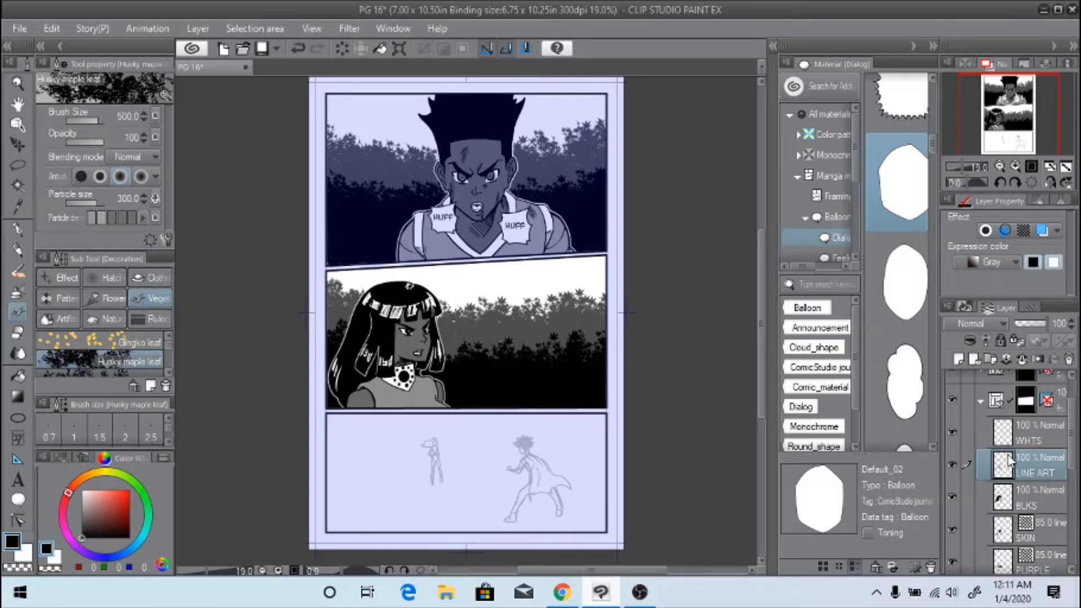
left_click(1009, 435)
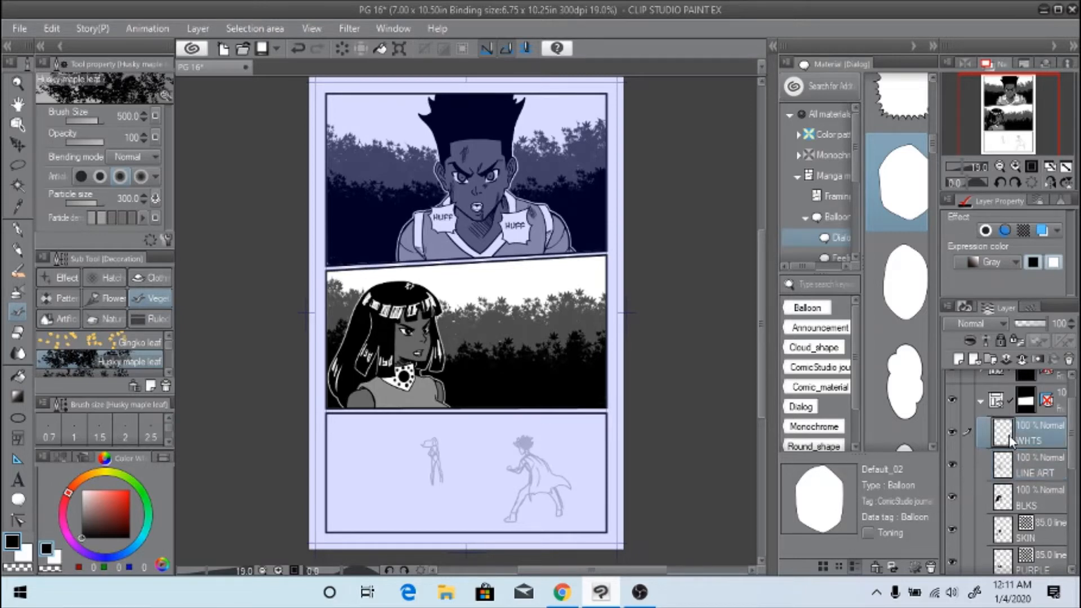
Toggle the WHTS layer off and on to compare the hair highlights, and switch to the G-pen
left_click(953, 429)
left_click(954, 429)
left_click(954, 429)
left_click(954, 429)
left_click(17, 228)
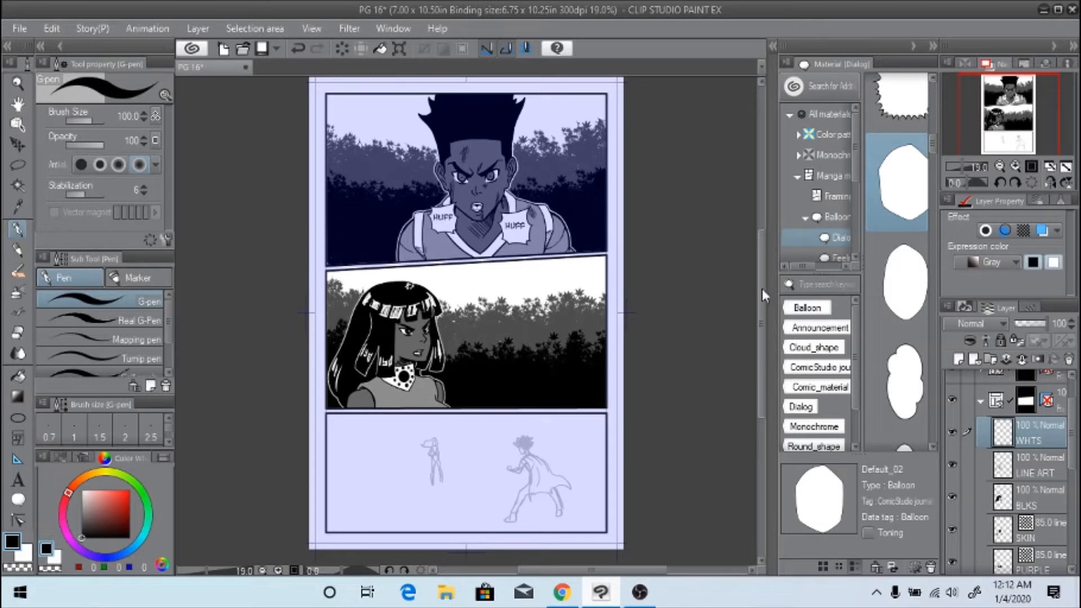
Collapse the middle panel's frame folder, then select and expand the bottom panel's folder
left_click(981, 401)
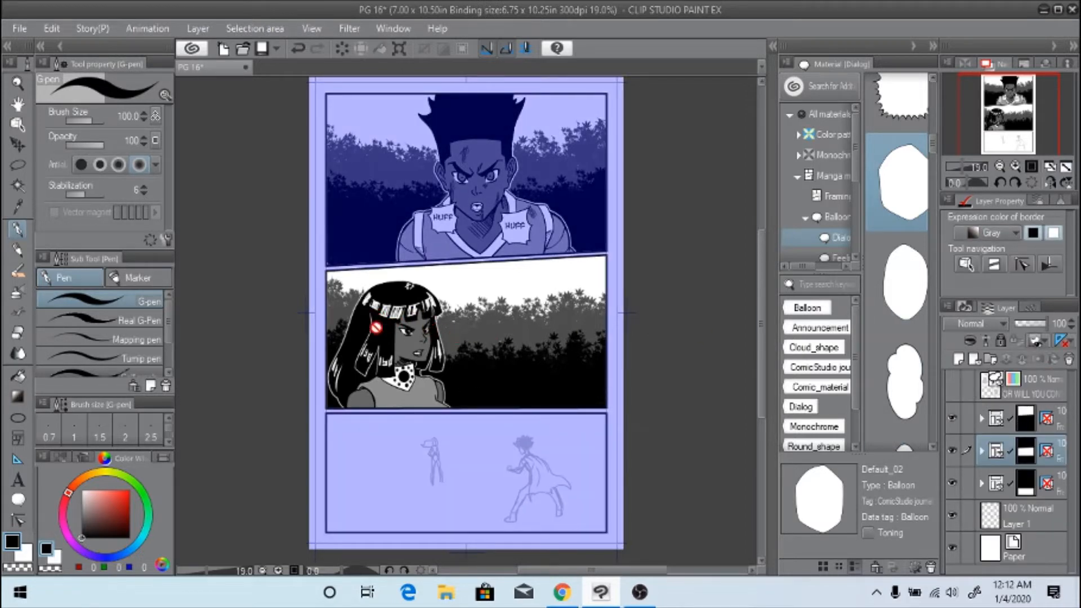
left_click(992, 487)
left_click(981, 483)
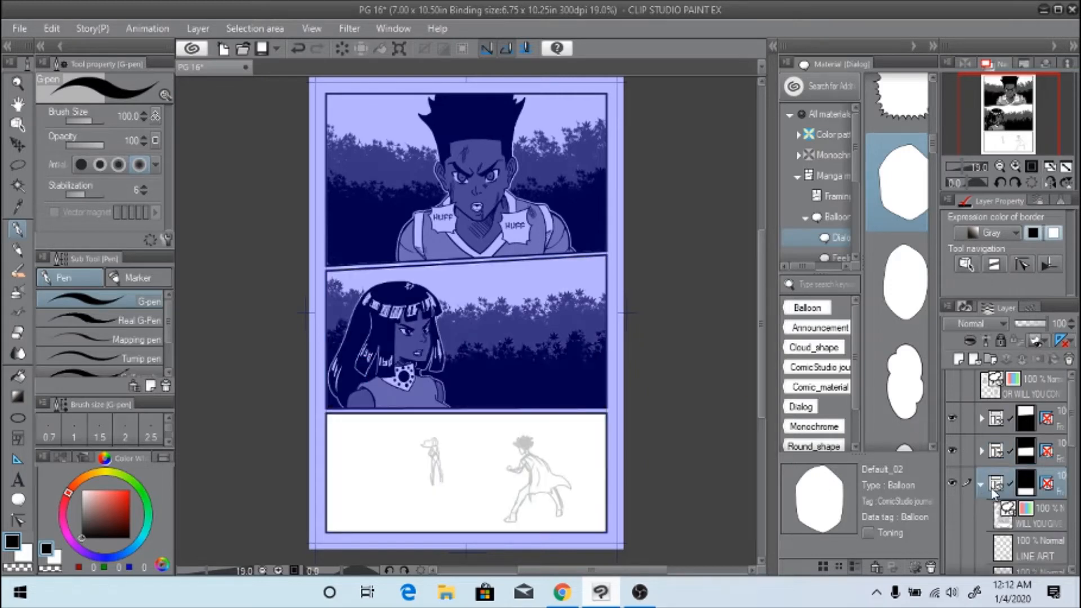
Examine the rough figure sketches in the bottom panel up close and the layers in its folder
scroll(1073, 442, "down", 3)
left_click_drag(1075, 441, 1071, 468)
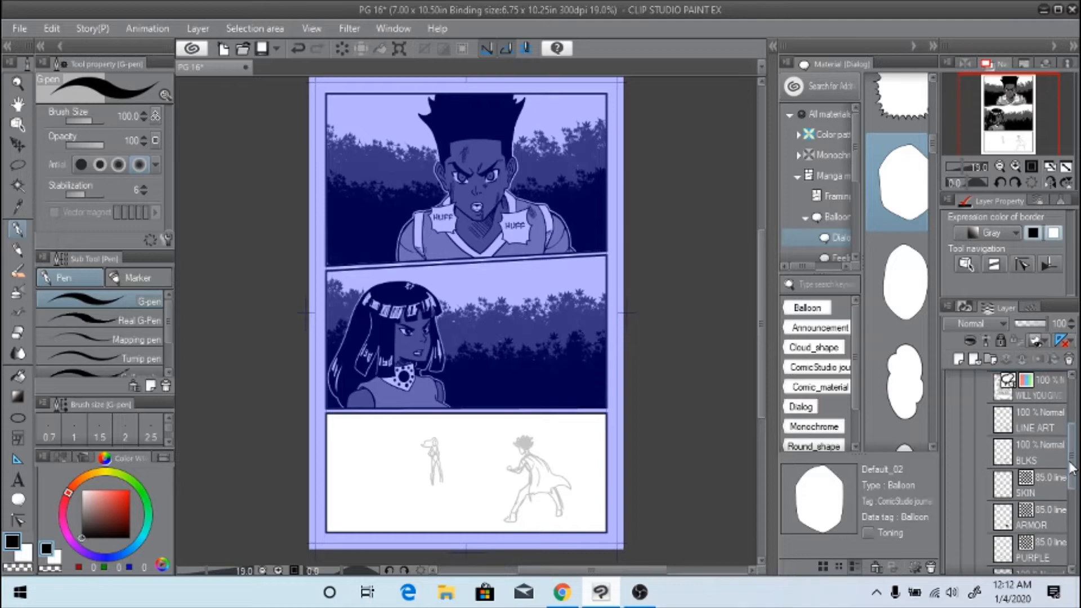
key("ctrl+plus")
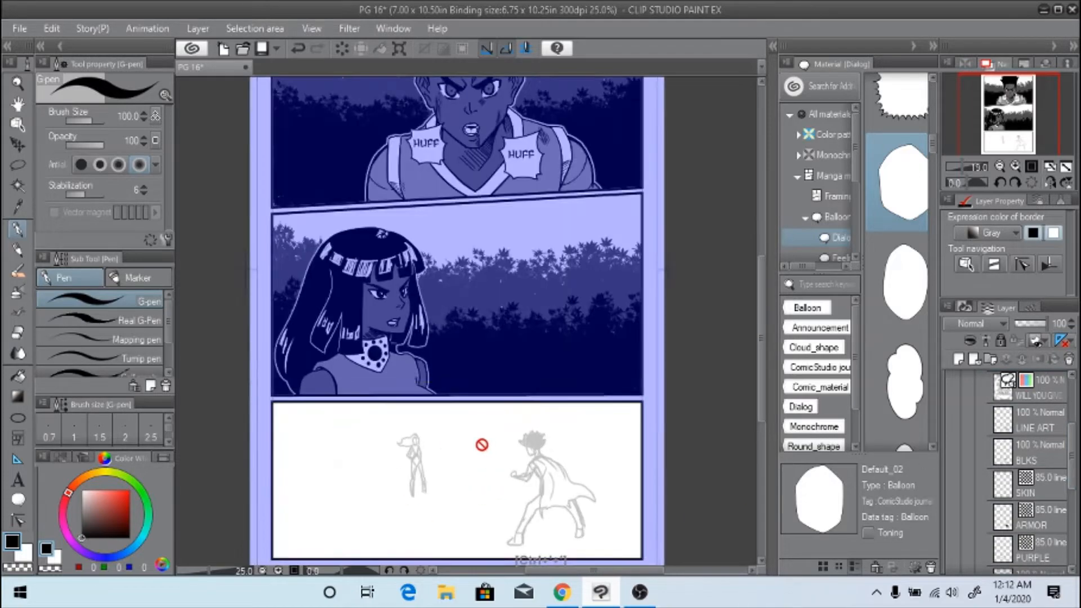
key("ctrl+plus")
key("ctrl+plus")
key("ctrl+minus")
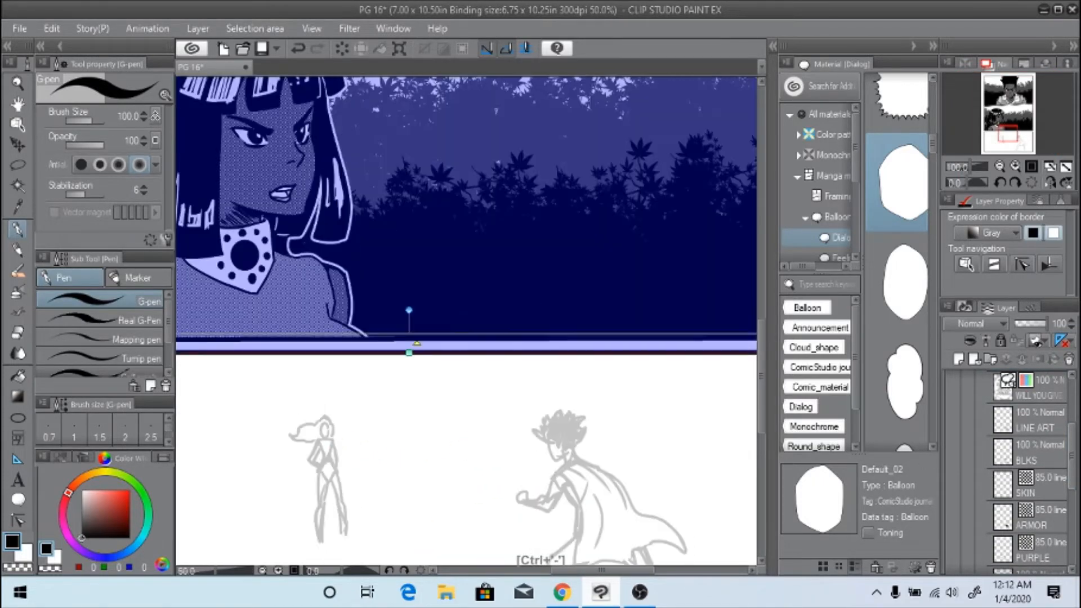
left_click_drag(1003, 134, 1009, 142)
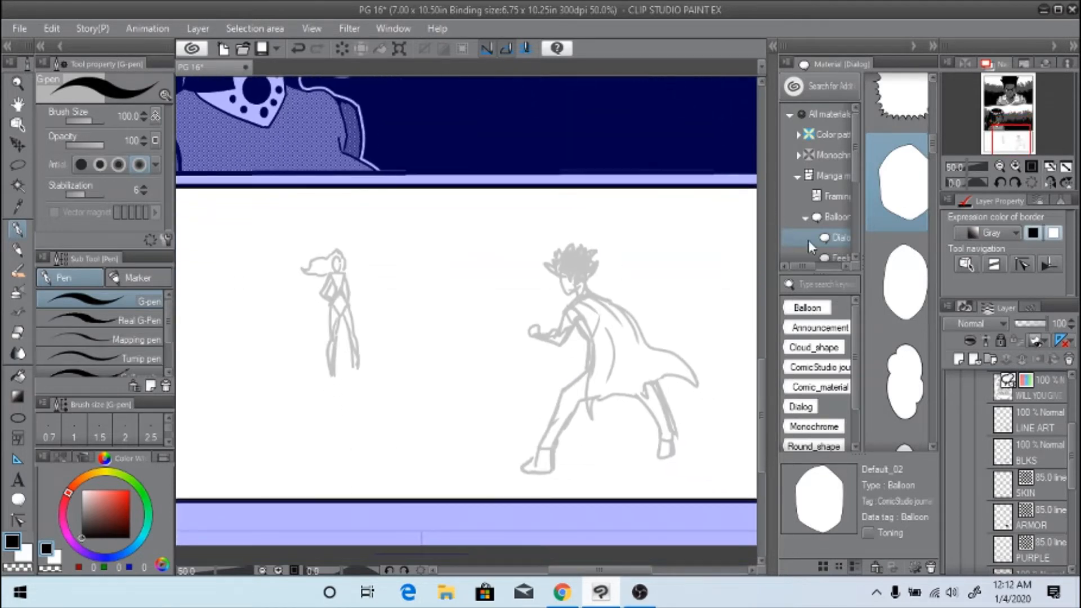
left_click(1057, 168)
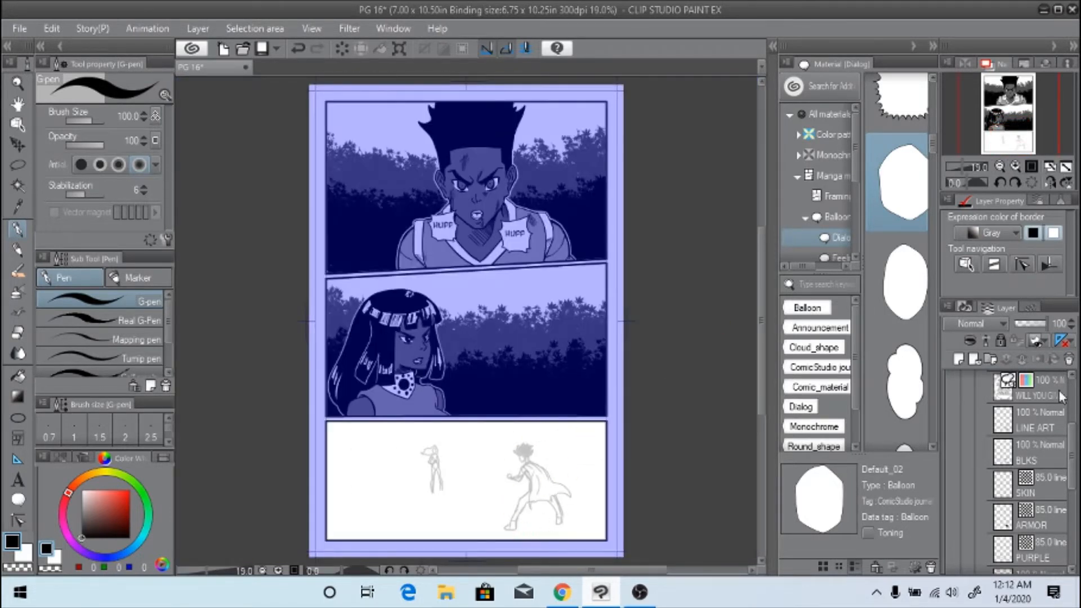
Make the bottom panel's LINE ART layer visible and hide its SKETCH layer
scroll(1061, 395, "down", 1)
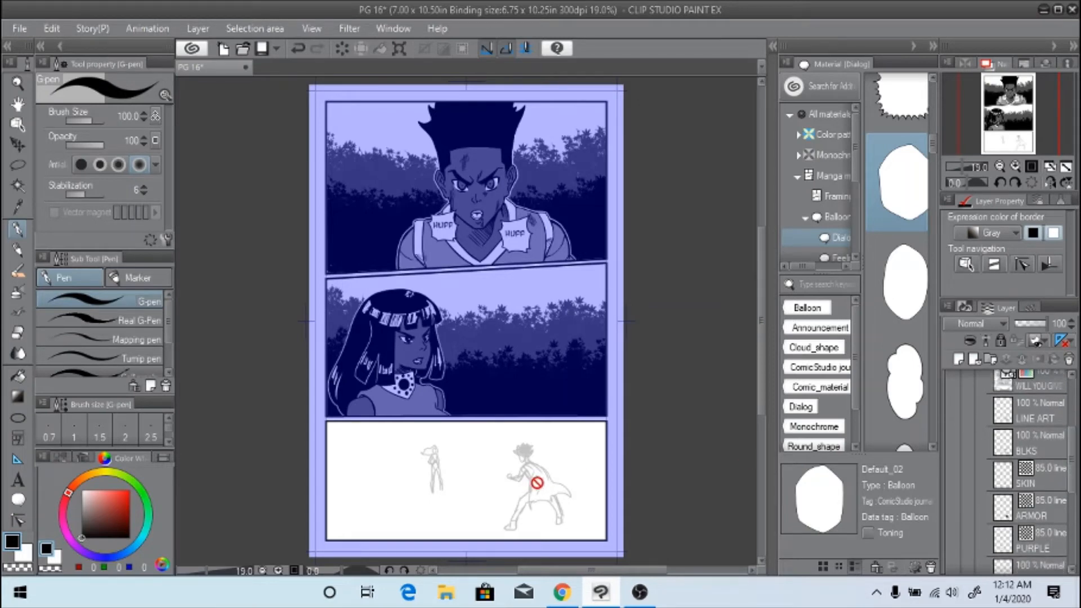
left_click(953, 409)
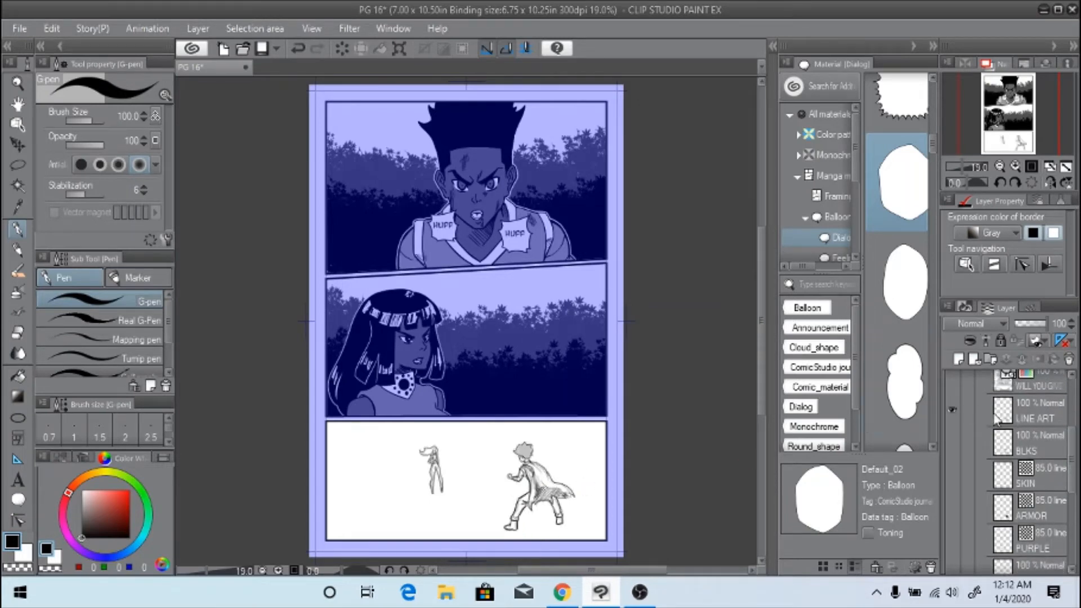
left_click_drag(1072, 453, 1076, 516)
left_click(953, 479)
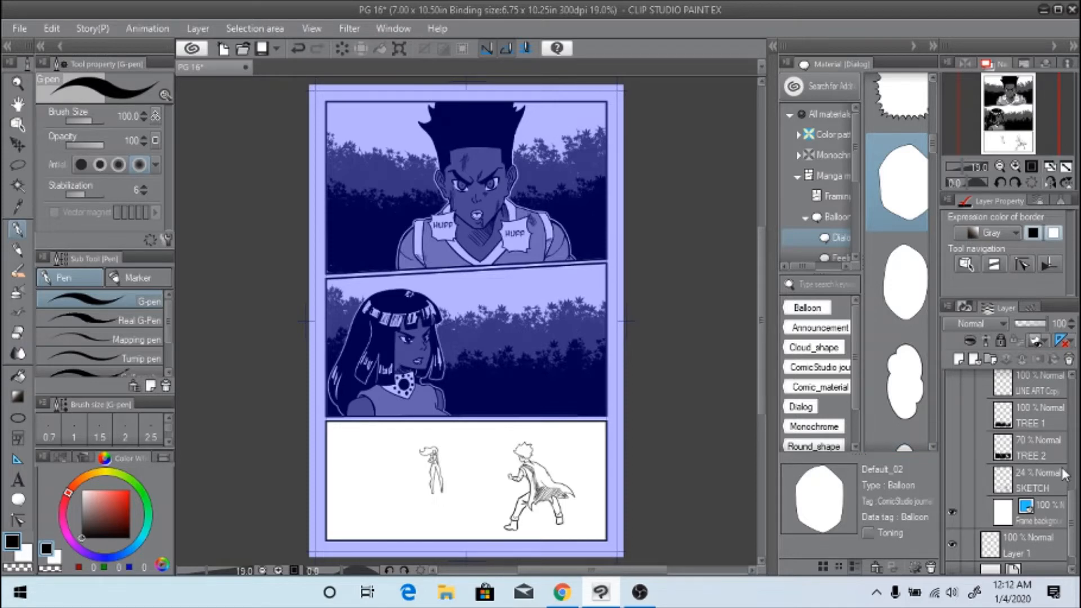
Select the bottom panel's BLKS layer and make it visible
scroll(1072, 479, "up", 3)
scroll(1072, 478, "up", 3)
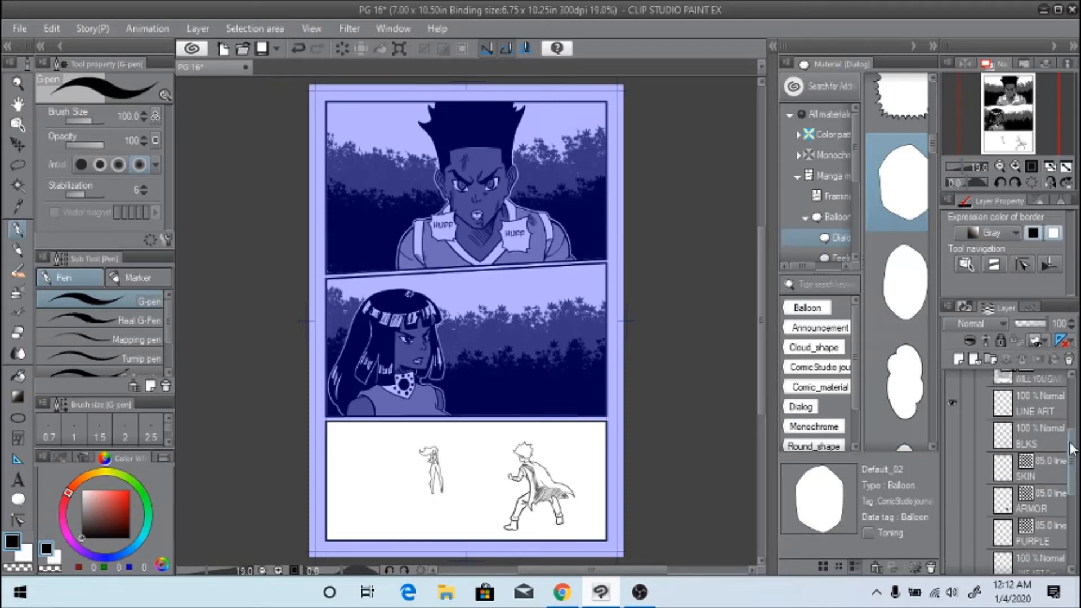
left_click(1008, 437)
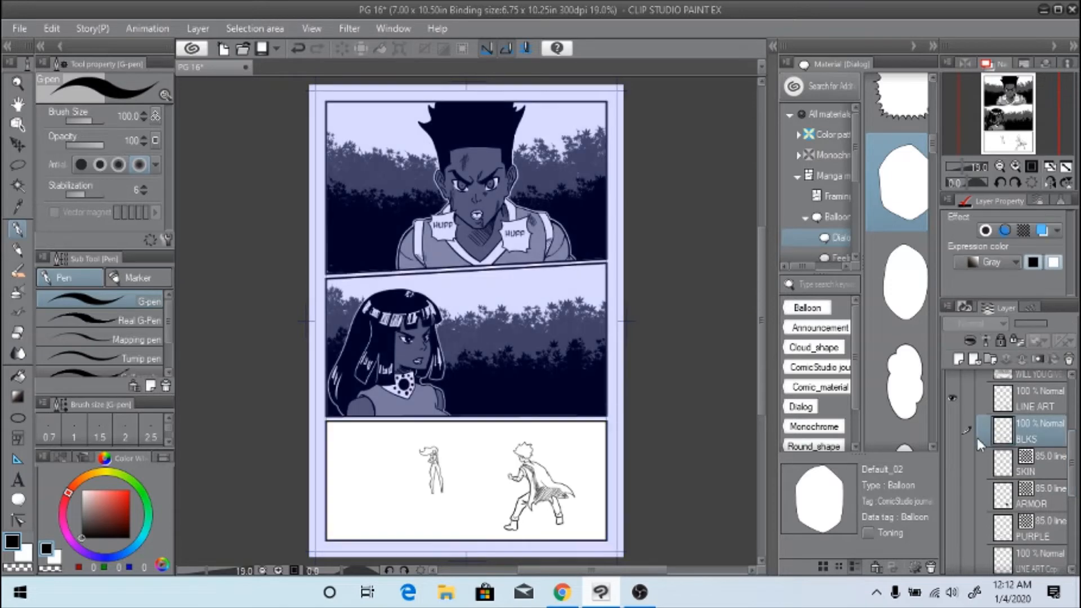
left_click(953, 428)
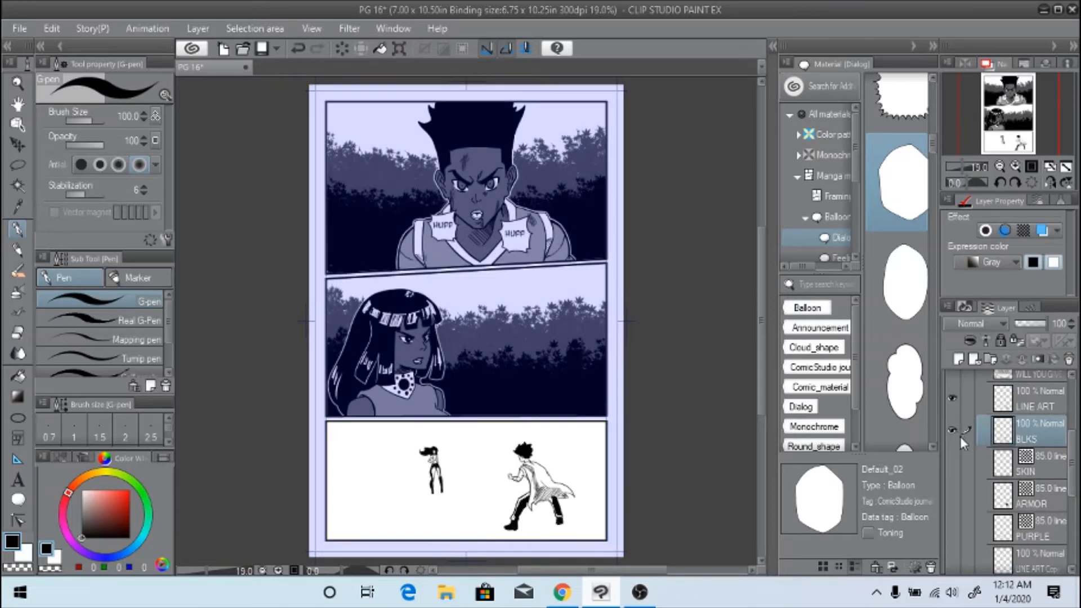
Make the bottom panel's SKIN, ARMOR and PURPLE tone layers visible
left_click(958, 462)
scroll(1040, 462, "down", 2)
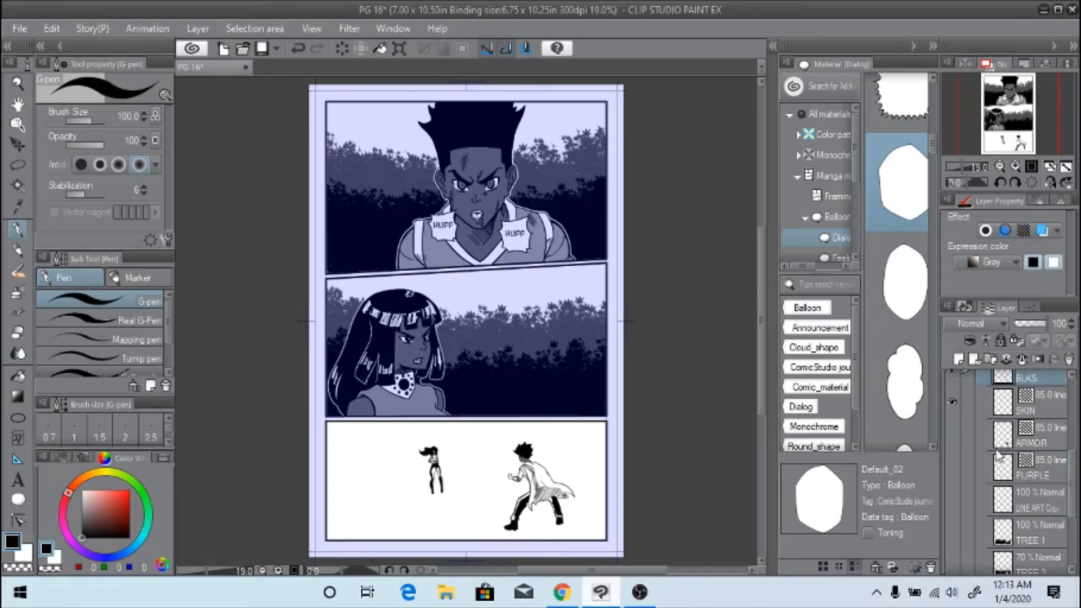
left_click(951, 434)
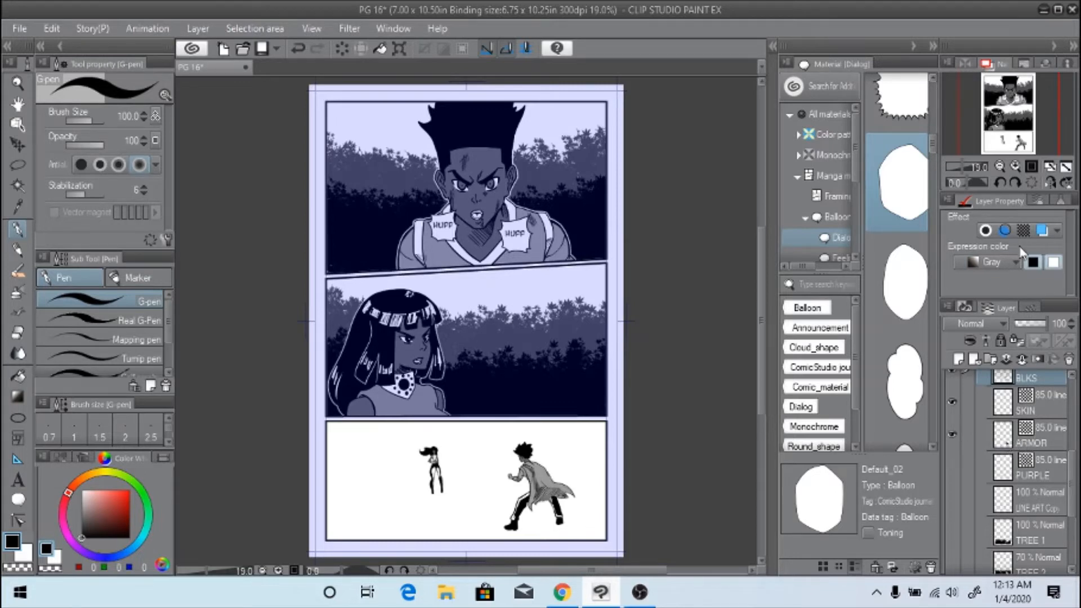
left_click(1023, 231)
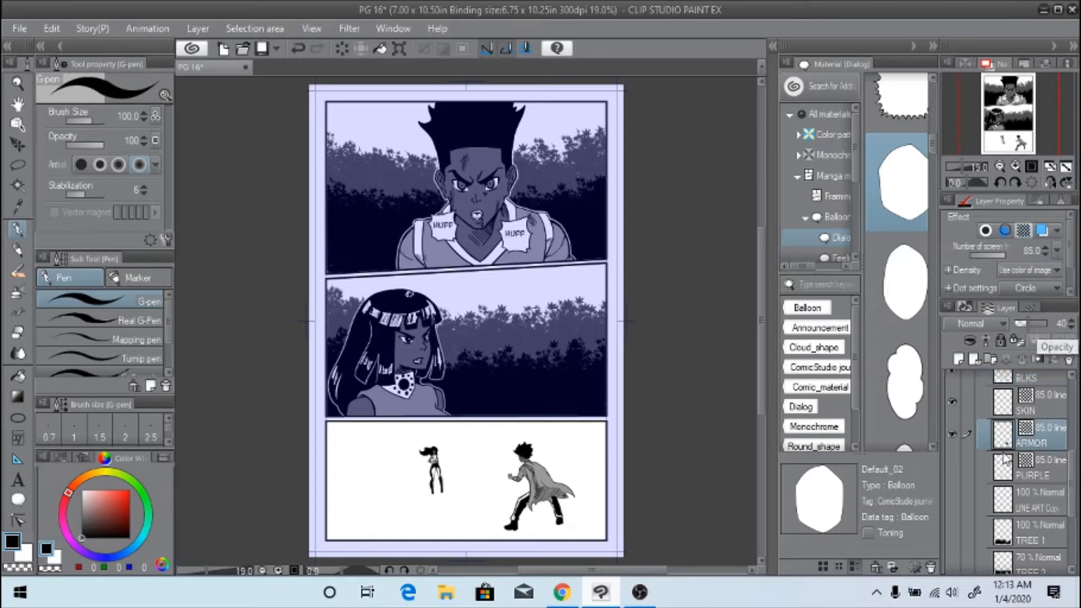
left_click(968, 468)
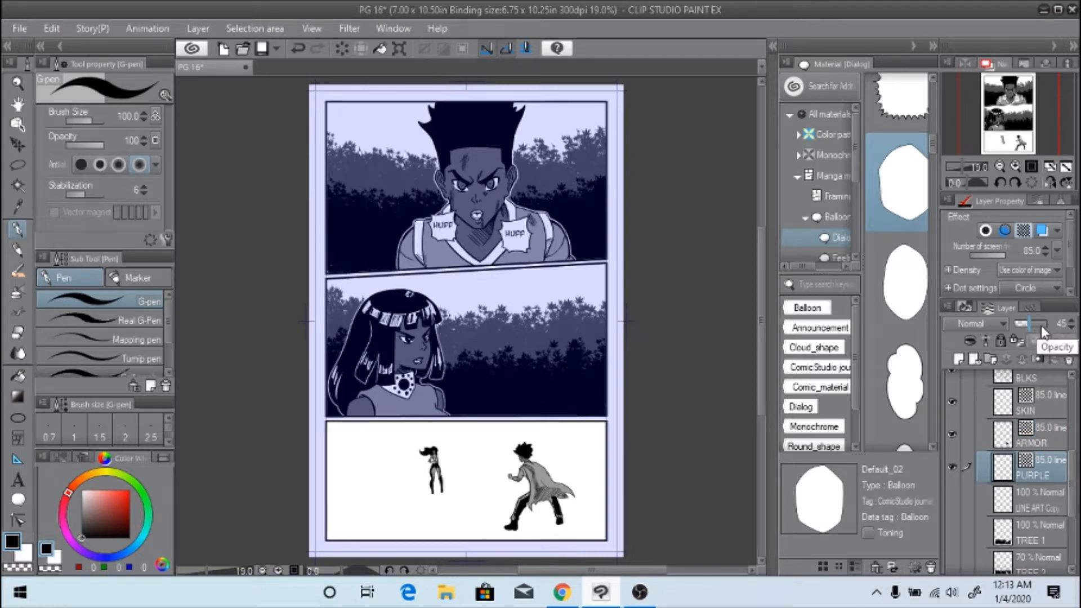
Make the bottom panel's TREE 1 and TREE 2 background layers visible
scroll(1073, 488, "down", 1)
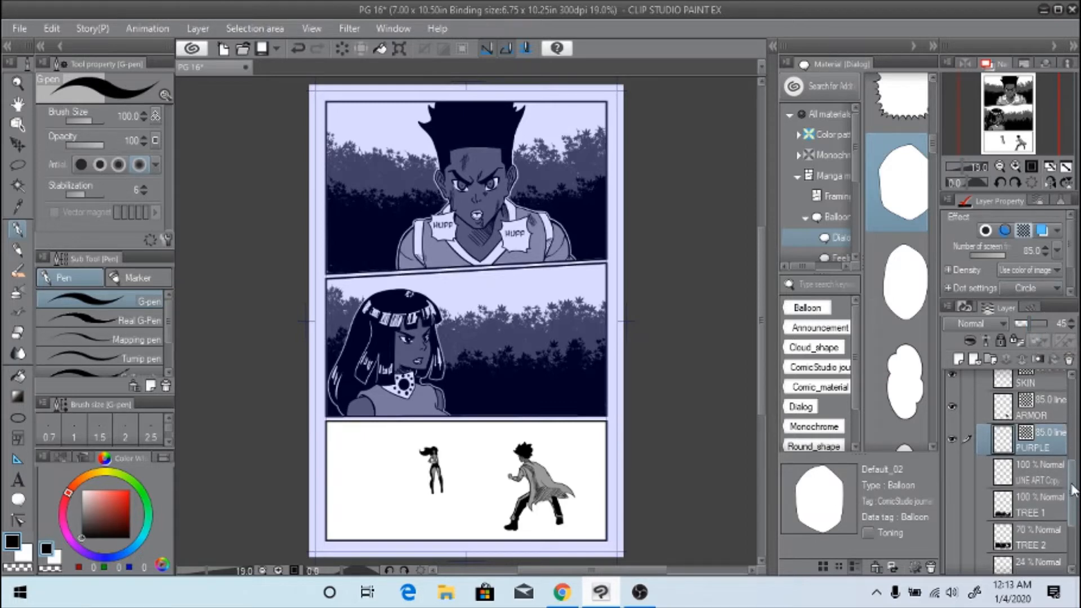
scroll(1073, 490, "down", 3)
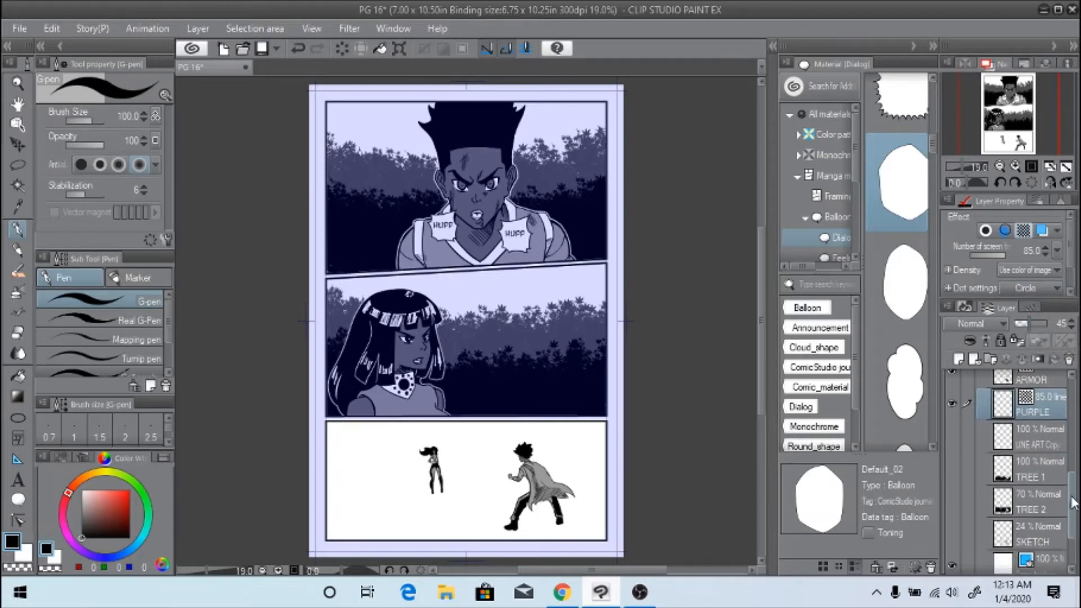
left_click(954, 456)
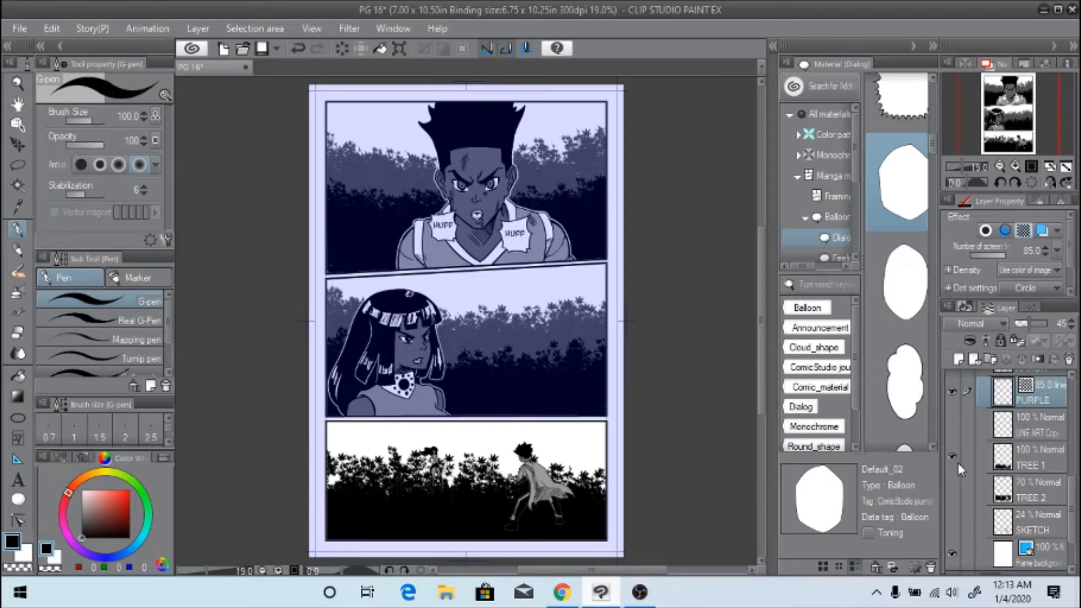
left_click(952, 488)
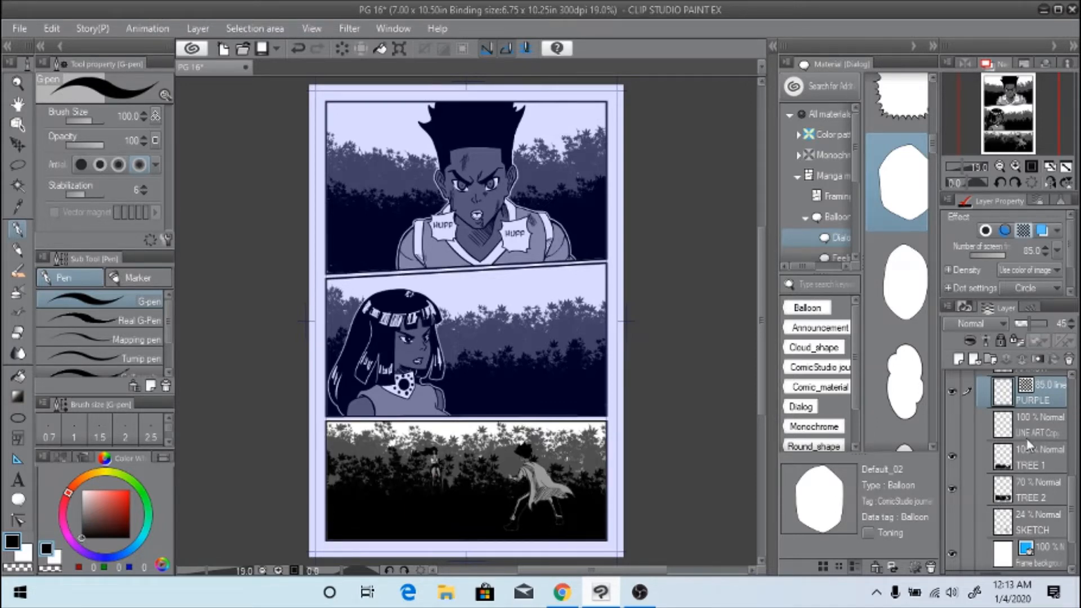
Select the bottom panel's LINE ART Copy layer, make it visible, and toggle it off and on to compare the white outlines around the figures
left_click(1006, 431)
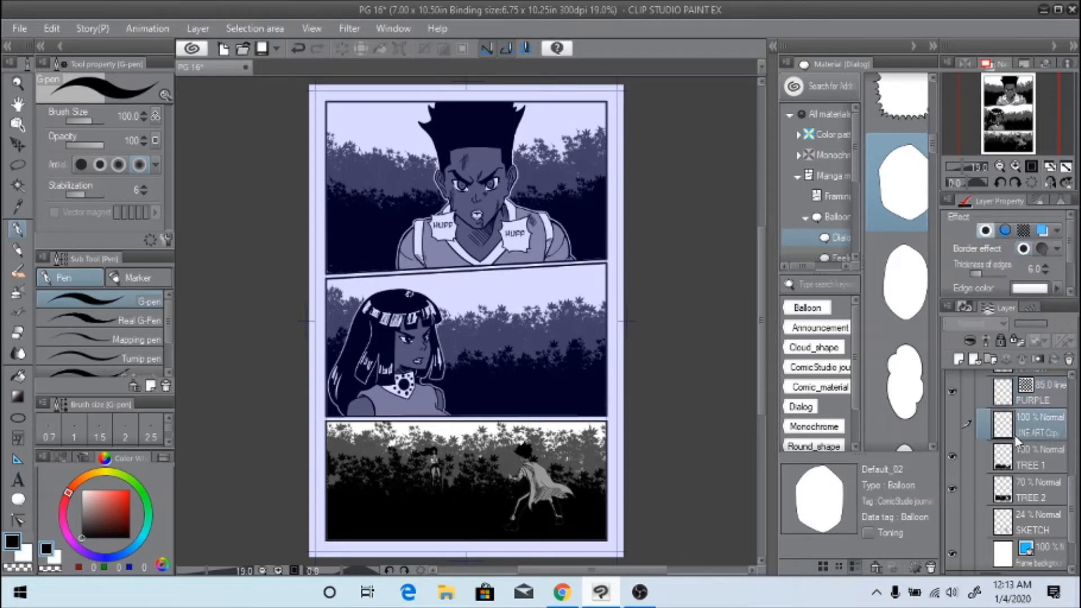
left_click(952, 423)
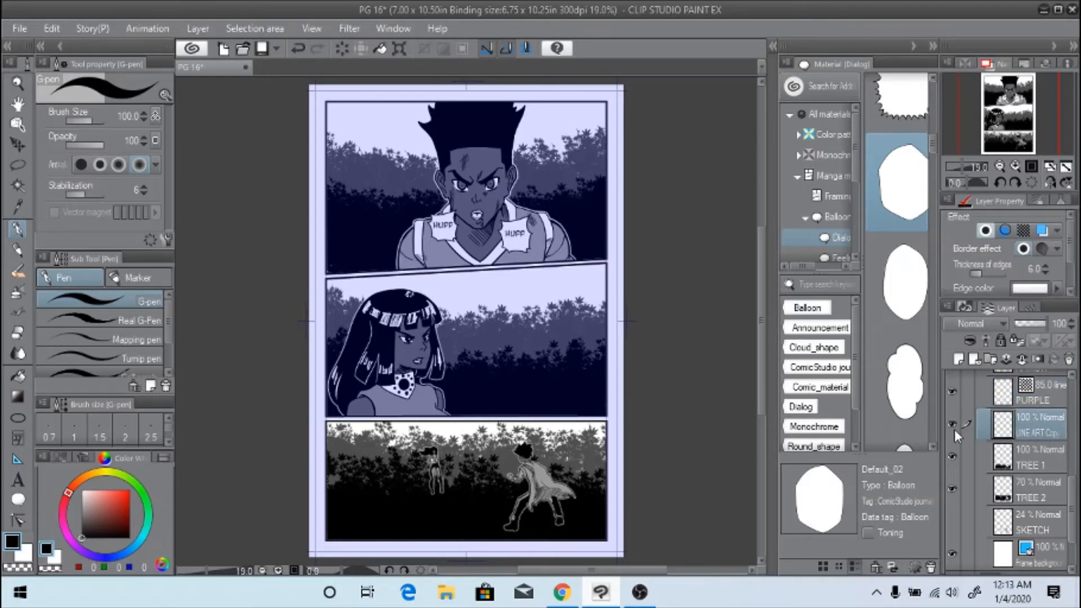
left_click(951, 423)
left_click(951, 424)
left_click(951, 424)
left_click(951, 423)
left_click(951, 422)
left_click(952, 423)
Switch to Chrome and open Google Images from google.com in a new tab
left_click(562, 592)
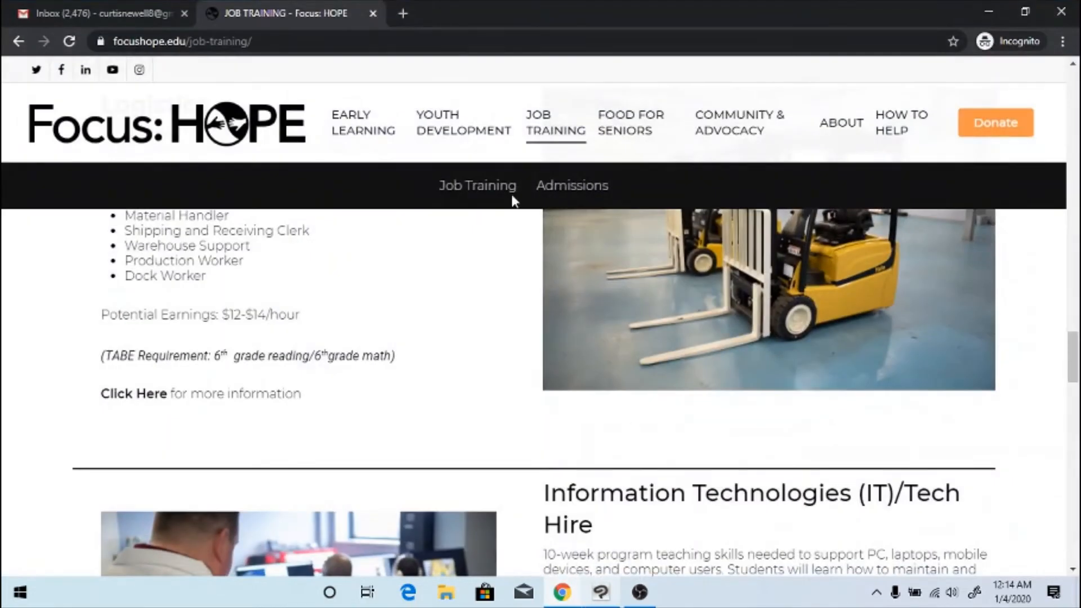
left_click(404, 16)
type("G")
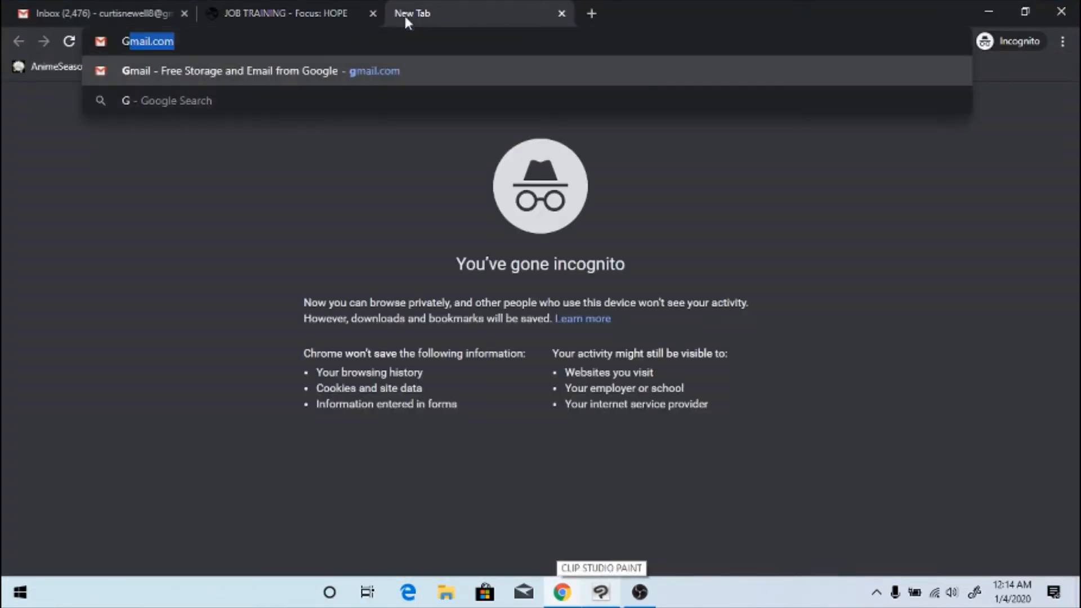
type("OOGLE.COM")
key("Return")
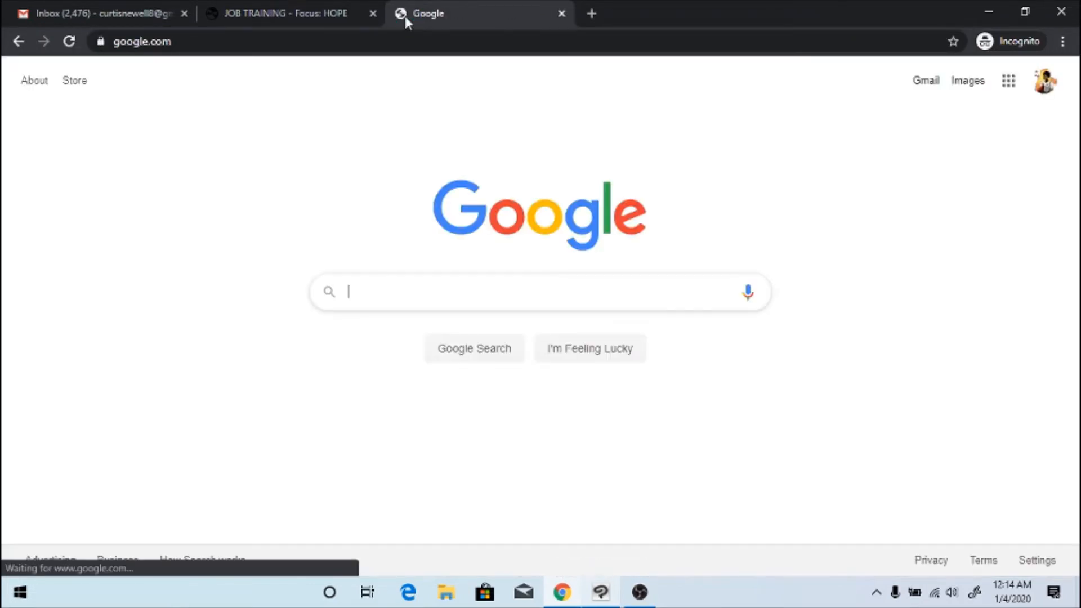
left_click(979, 85)
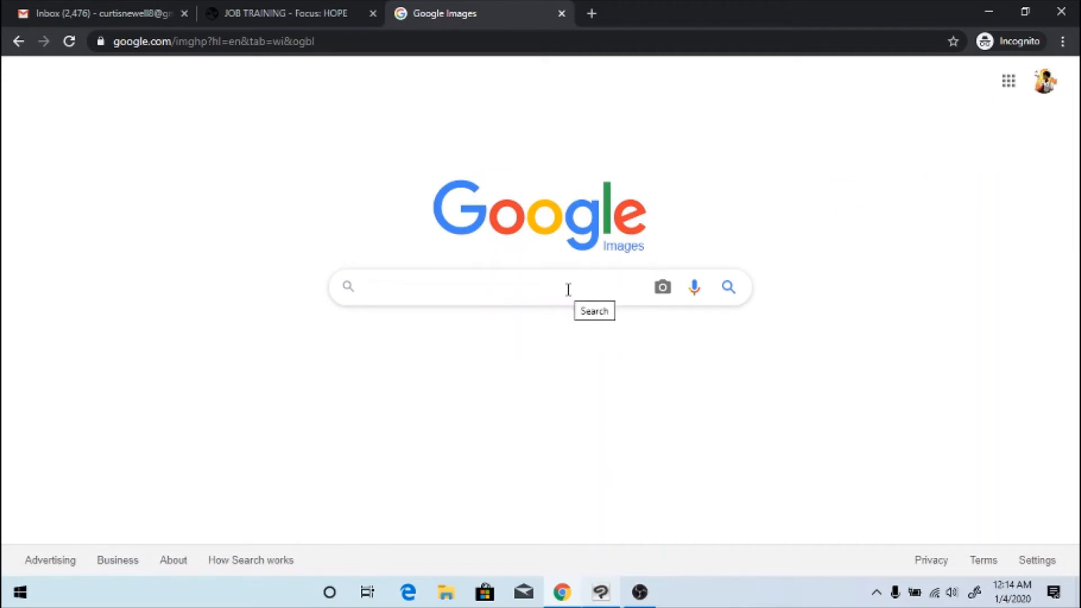
Search Google Images for BLEACH MANGA and browse the results for reference artwork
type("BLEACH")
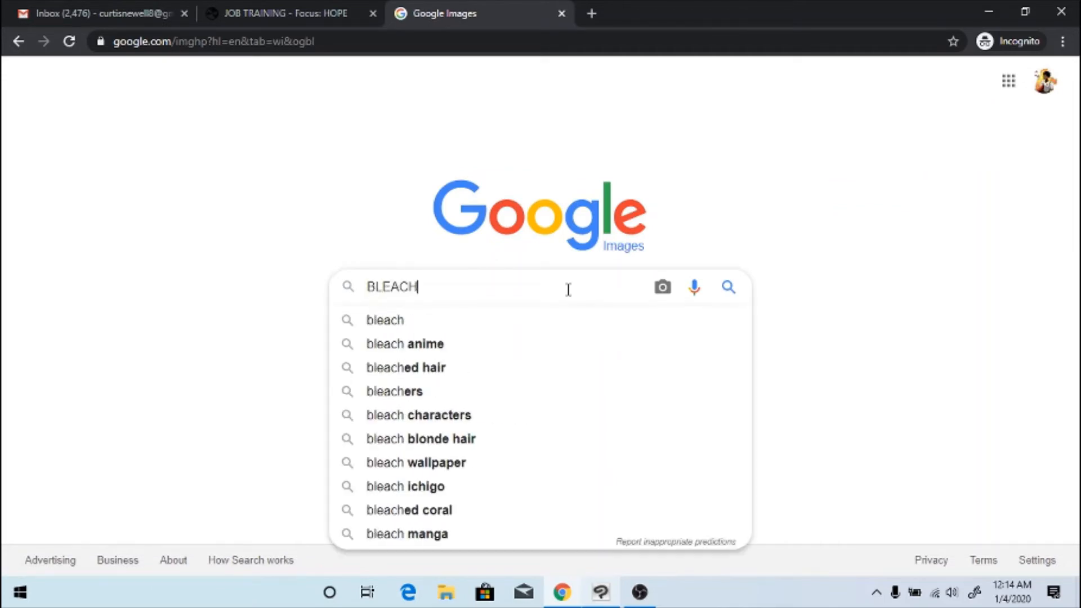
type(" MA")
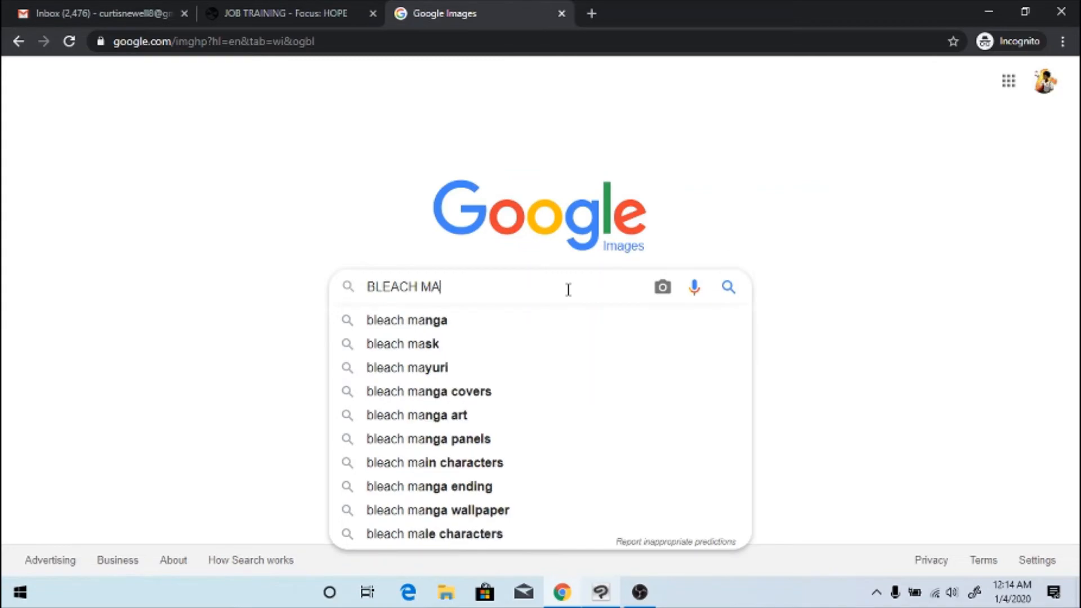
type("NGA")
key("Return")
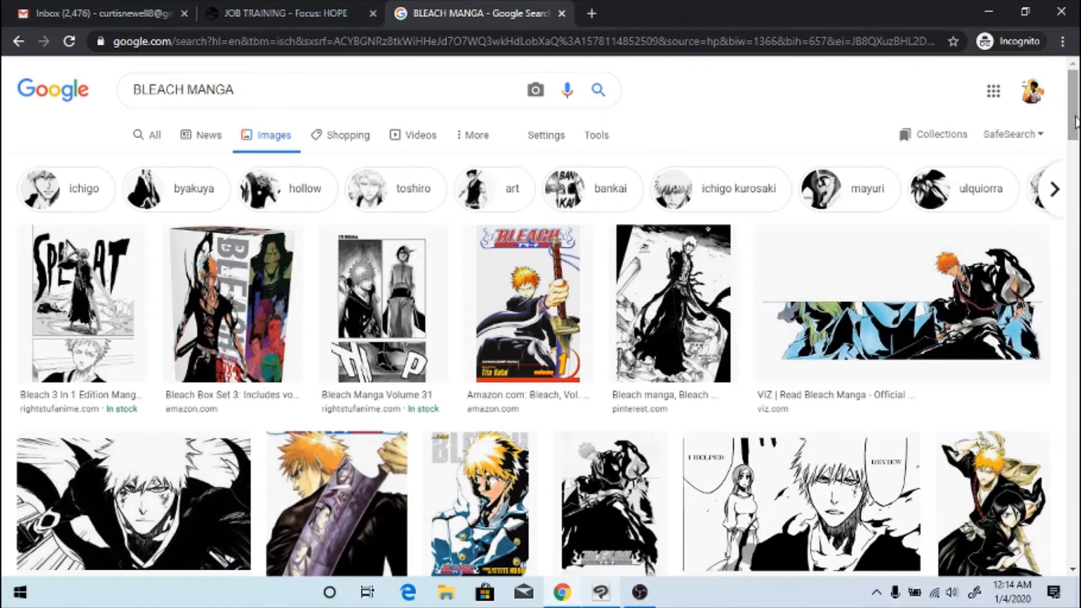
left_click_drag(1075, 113, 1076, 441)
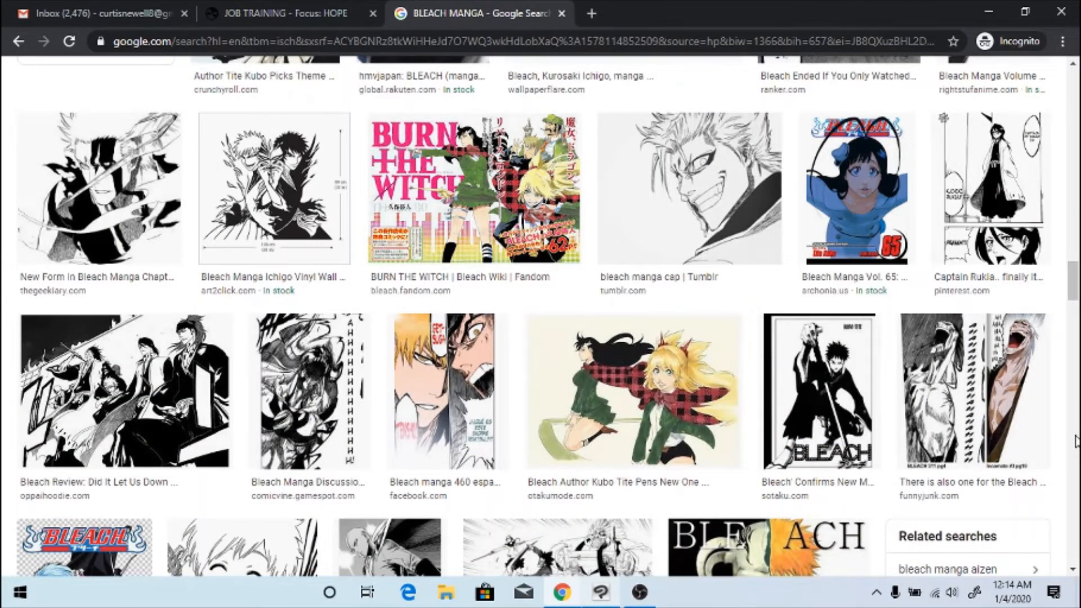
mouse_move(1075, 293)
left_mouse_down()
mouse_move(1074, 315)
mouse_move(1075, 70)
left_mouse_up()
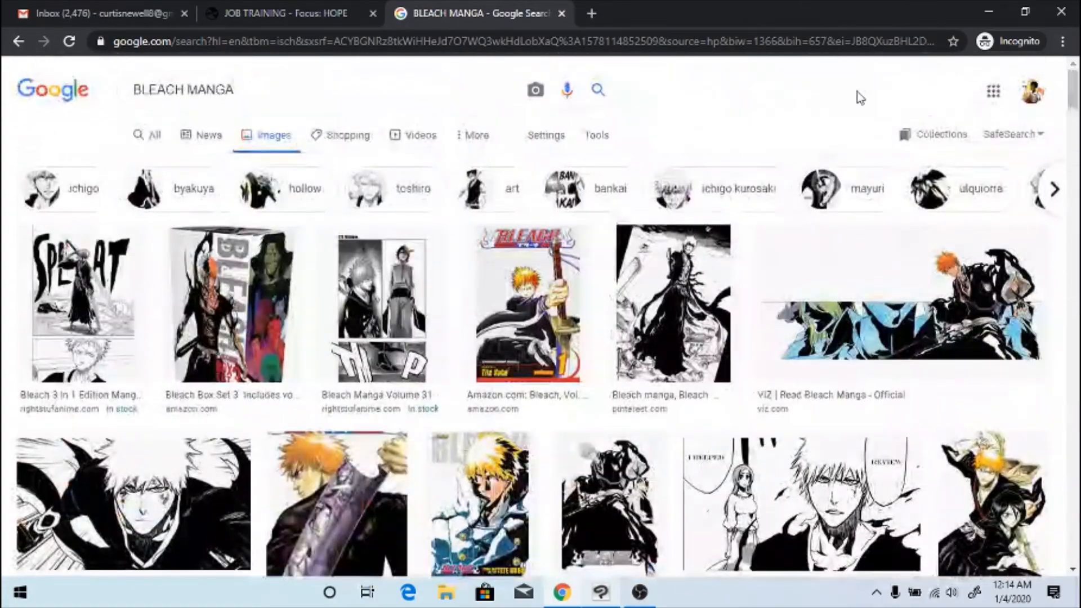
Switch back to Clip Studio Paint and toggle the bottom panel's LINE ART Copy layer to check the figures' outlines against the trees
left_click(601, 592)
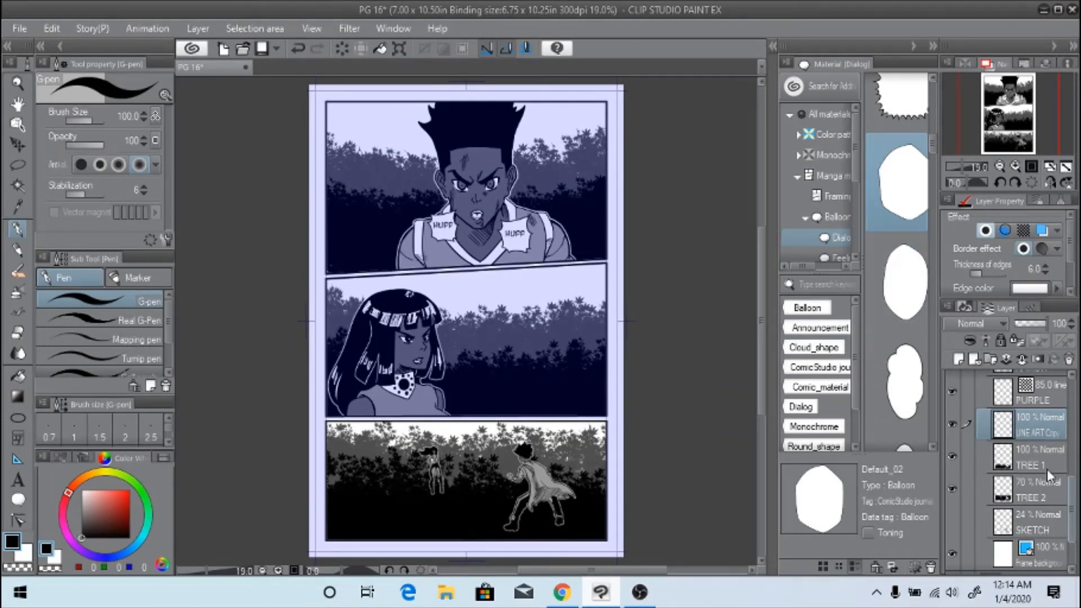
left_click(952, 423)
left_click(953, 423)
left_click(952, 423)
left_click(953, 422)
Select the bottom panel's LINE ART layer and review the order of the layers beneath it
scroll(1060, 450, "up", 5)
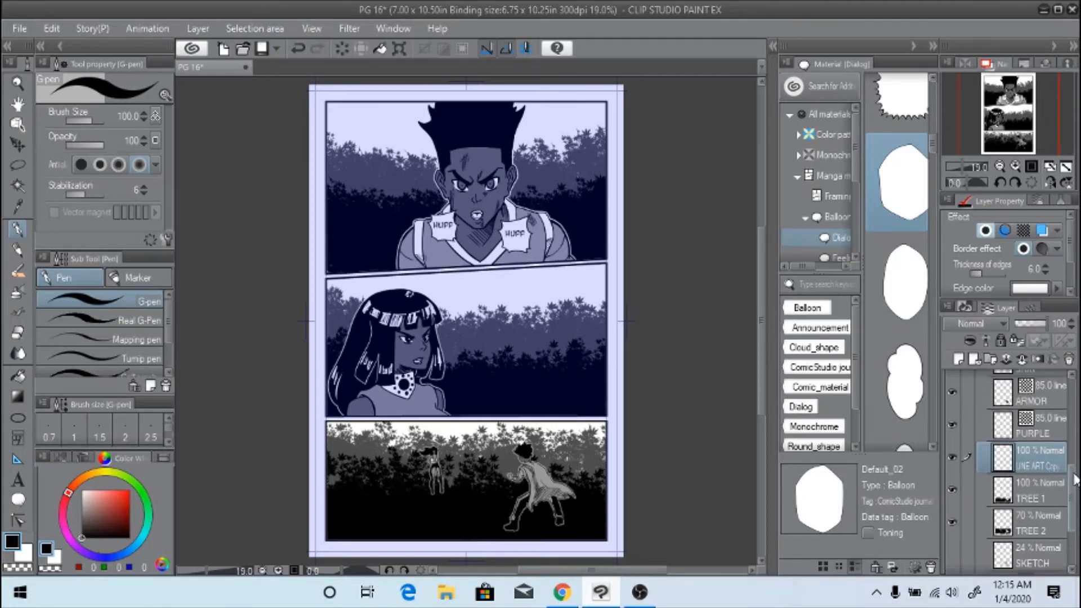
left_click(1020, 448)
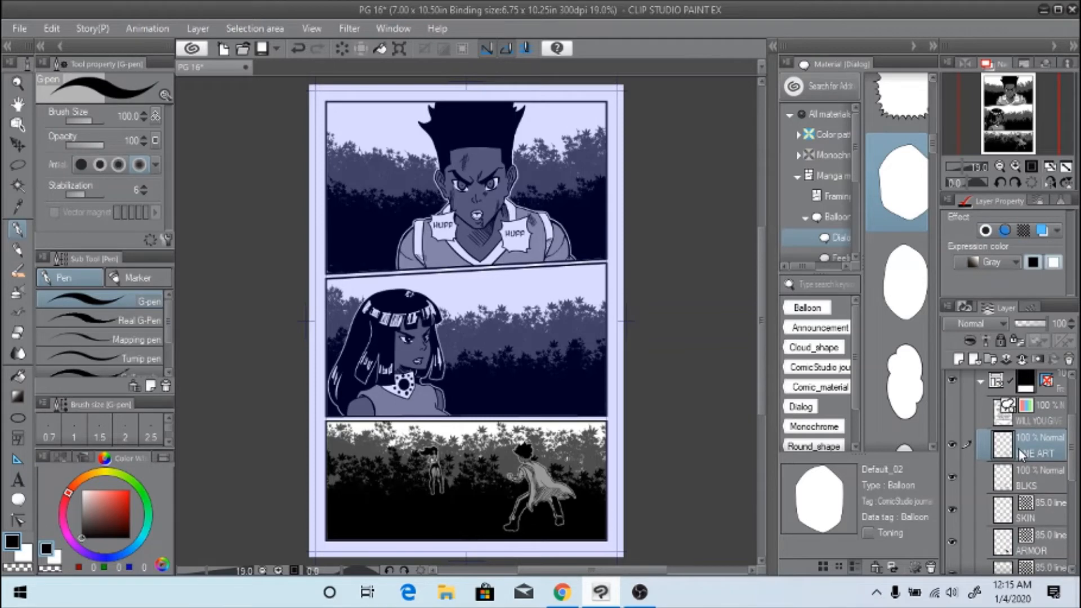
scroll(1014, 427, "down", 2)
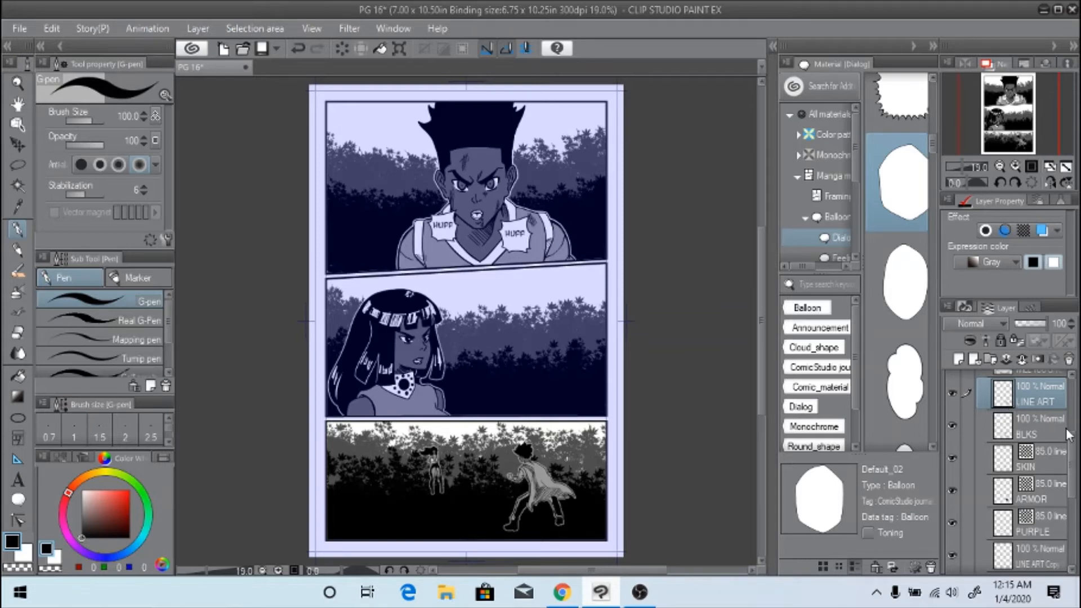
left_click_drag(1071, 436, 1075, 483)
scroll(1076, 483, "down", 3)
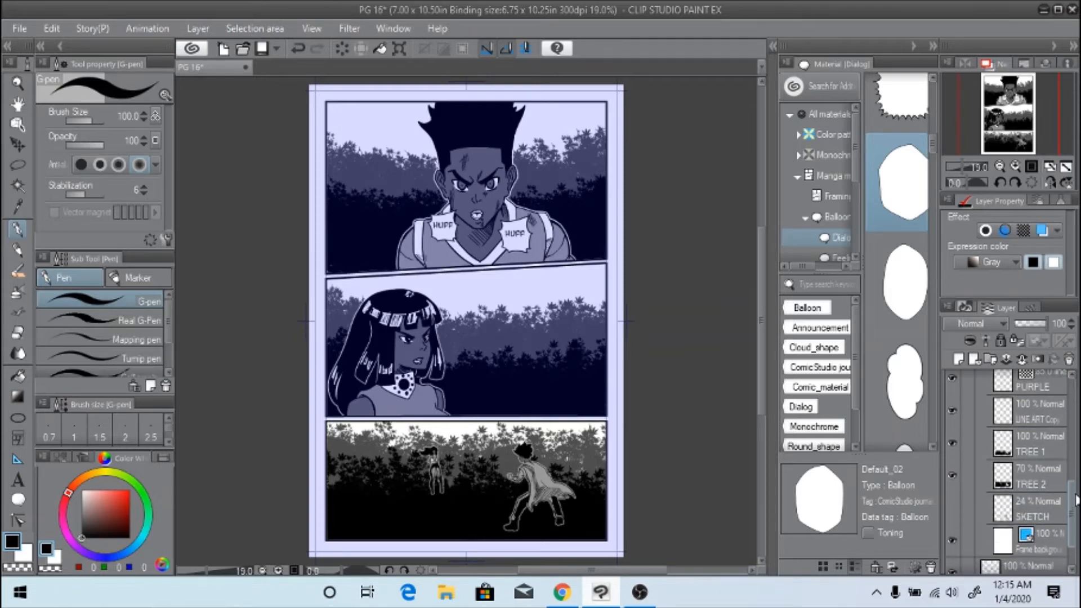
Select the bottom panel's LINE ART Copy layer to check its border effect and collapse the panel's frame folder
left_click(1024, 438)
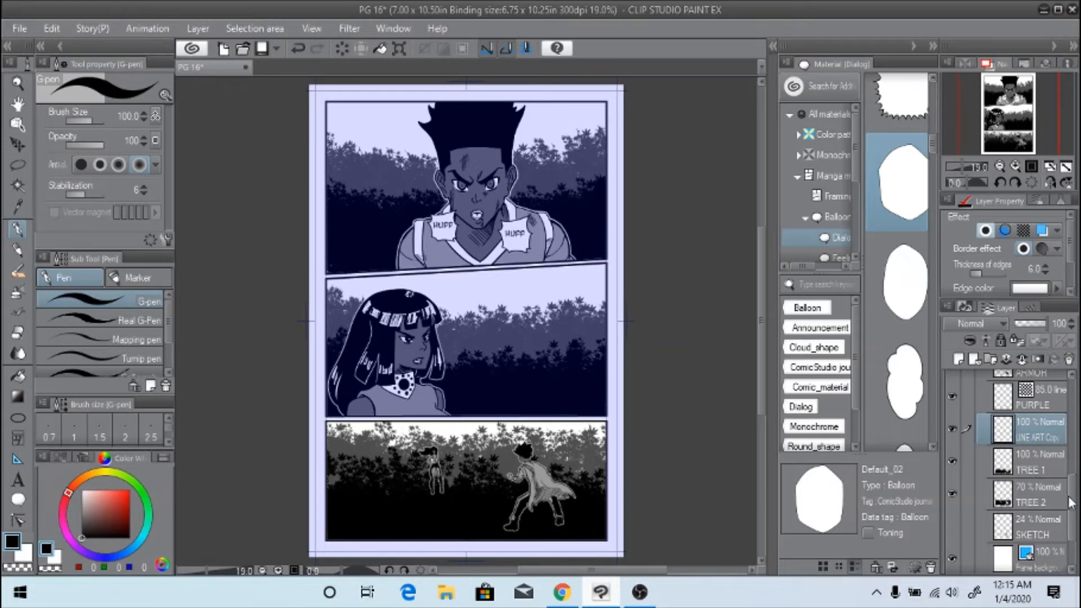
left_click_drag(1071, 502, 1072, 427)
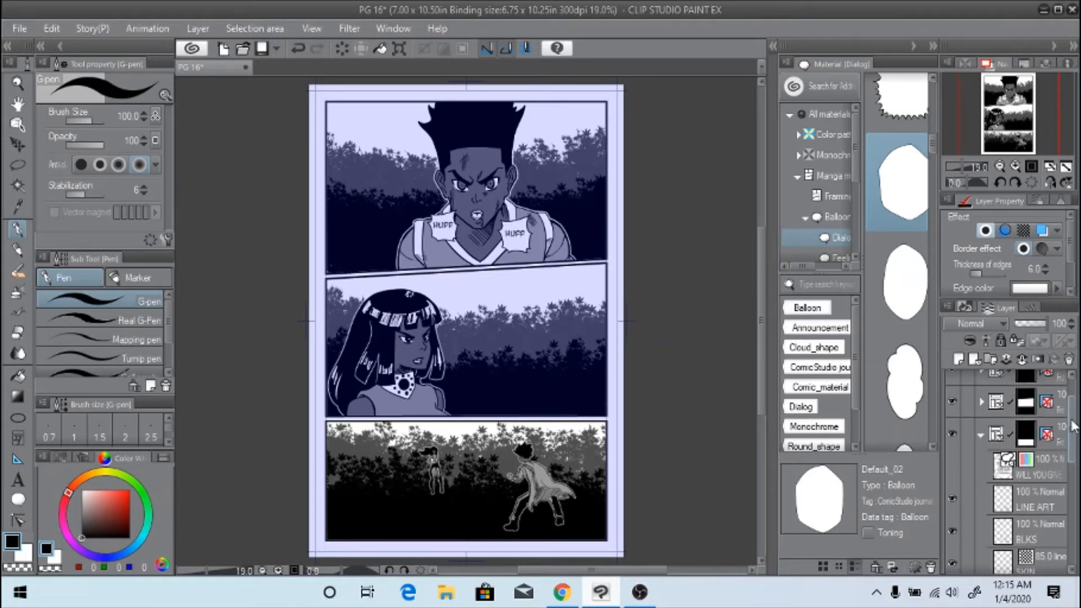
left_click(982, 434)
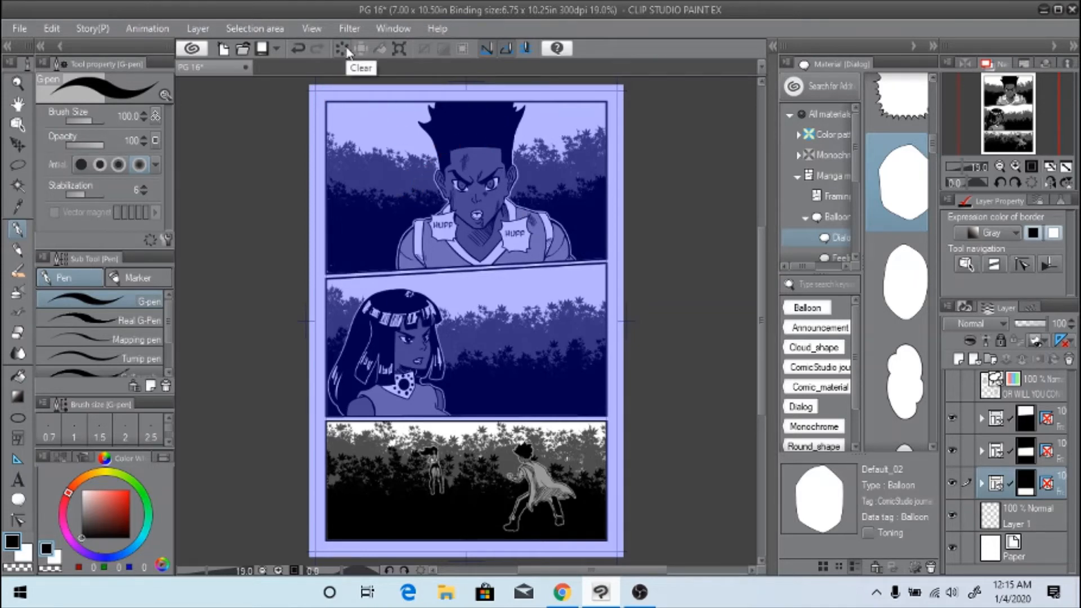
Show the upper panels' dialogue layer and the bottom panel's WILL YOU GIVE balloon layer, leaving the upper dialogue layer selected
left_click(953, 385)
left_click(982, 483)
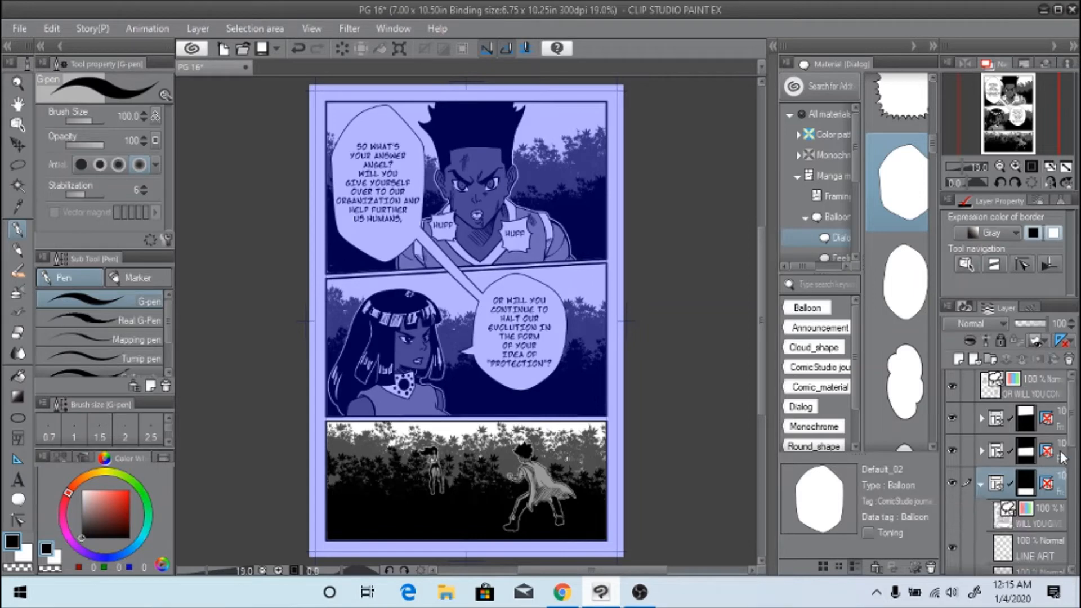
mouse_move(1076, 419)
left_mouse_down()
mouse_move(1076, 465)
mouse_move(1069, 419)
left_mouse_up()
left_click(953, 393)
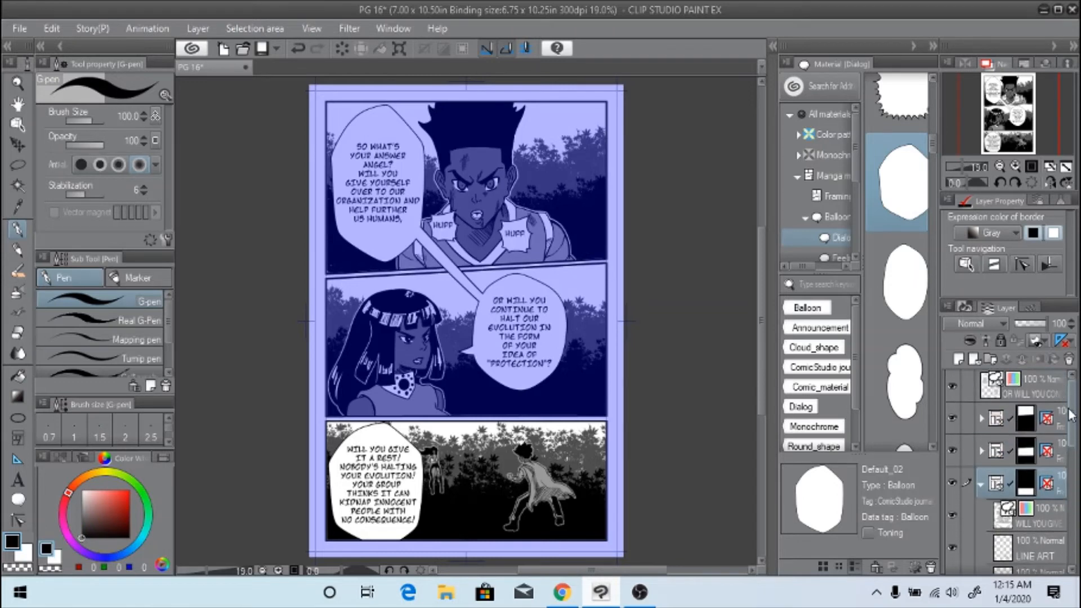
left_click(982, 482)
left_click(994, 397)
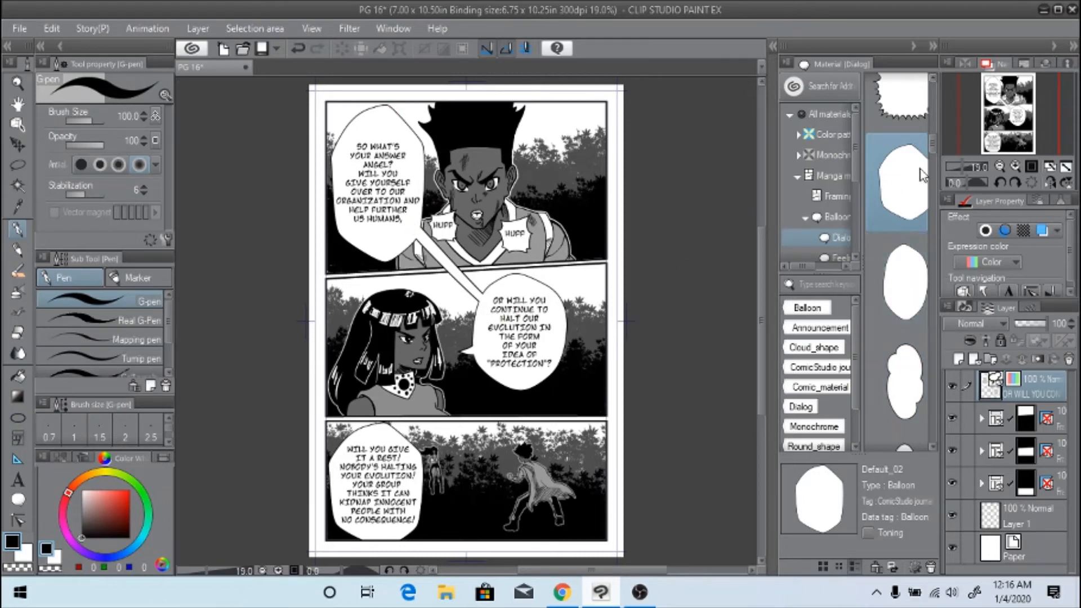
Hide the upper dialogue layer, place a Default_02 balloon beside the man's head, and move its layer above the frame folders
left_click(951, 385)
left_click_drag(907, 177, 395, 239)
mouse_move(454, 153)
left_mouse_down()
mouse_move(440, 140)
mouse_move(457, 158)
mouse_move(450, 143)
left_mouse_up()
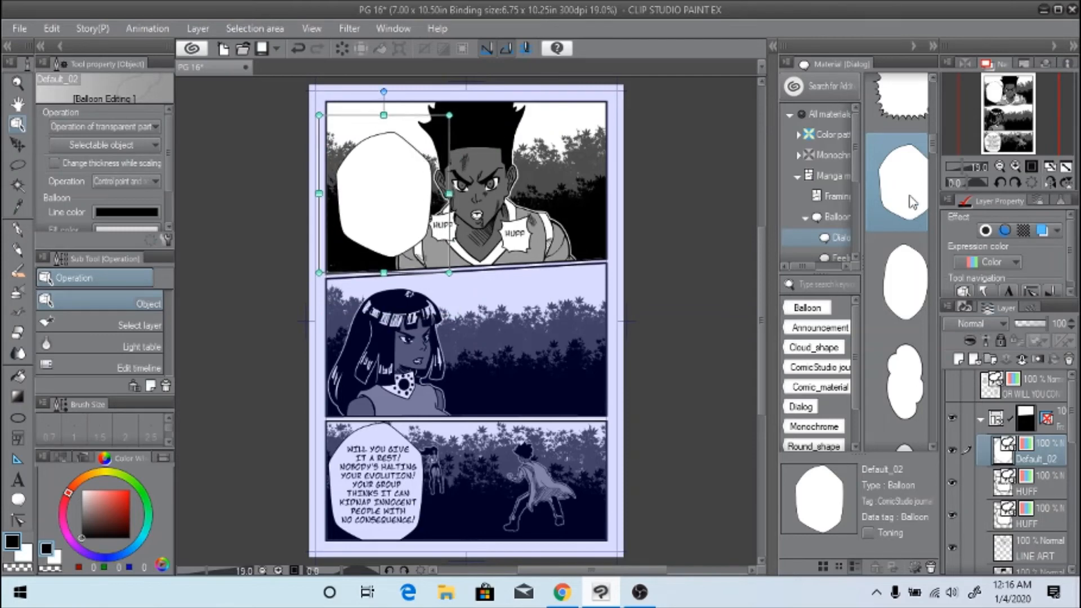
left_click_drag(1002, 449, 999, 413)
left_click(981, 451)
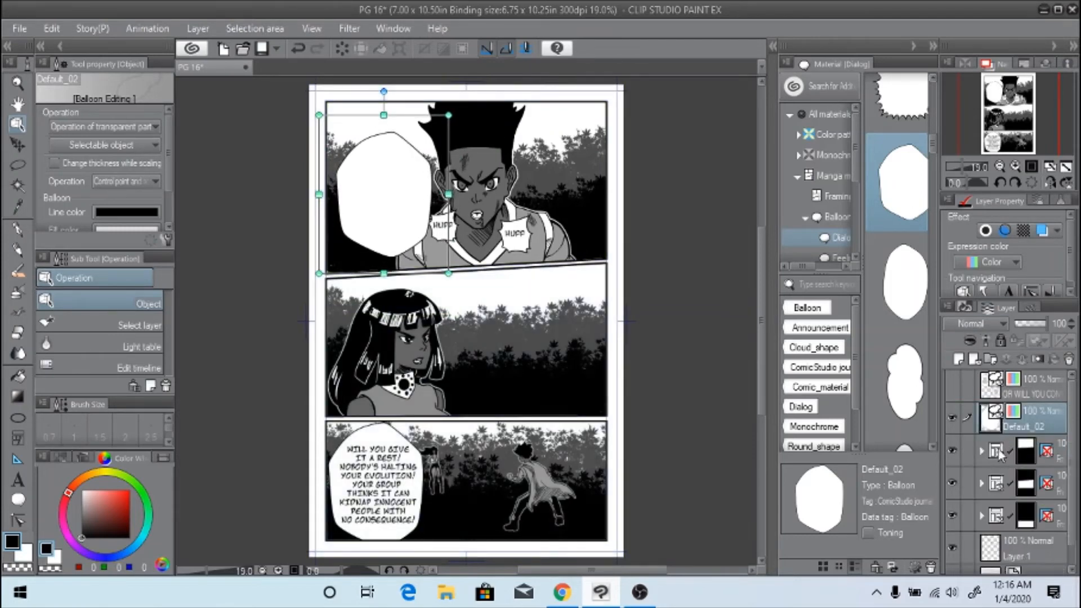
Place a second Default_02 balloon in the middle panel and move its layer out above the frame folders
left_click_drag(903, 181, 499, 326)
left_click_drag(1005, 516, 999, 445)
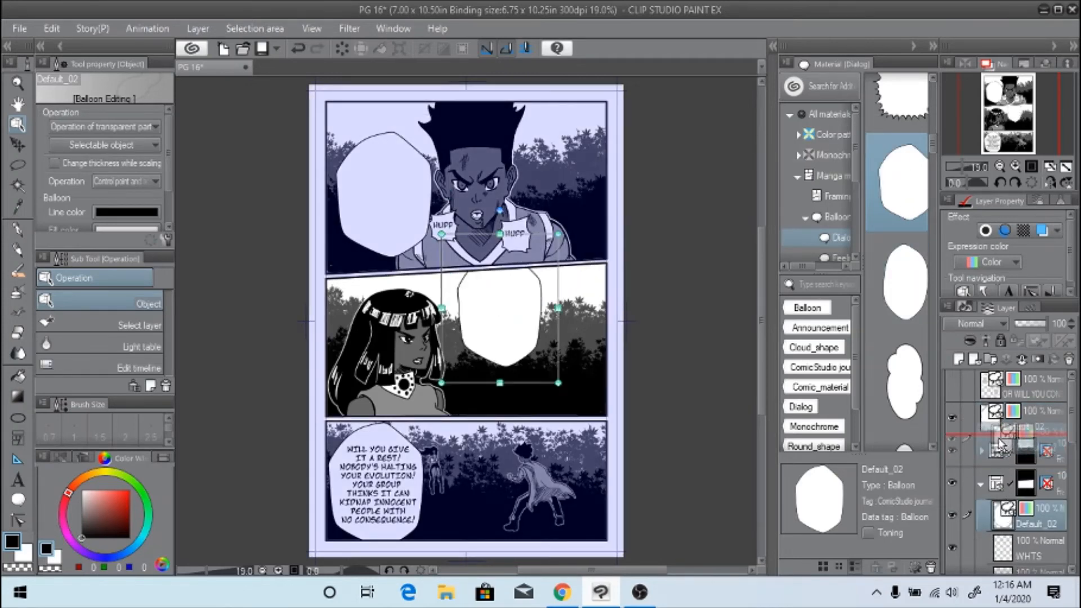
left_click(982, 515)
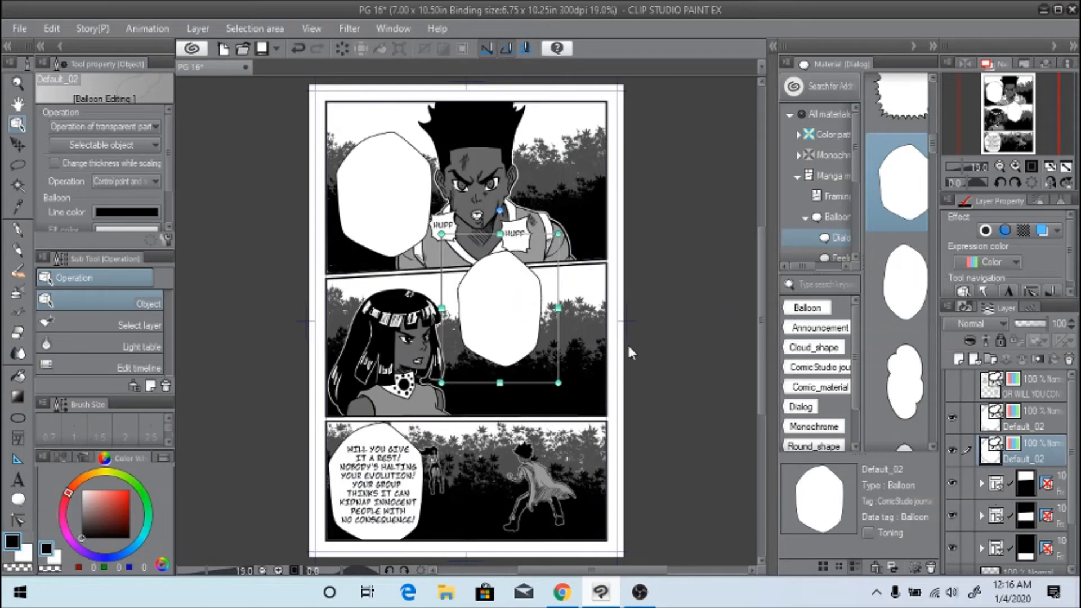
Draw a connector between the two blank balloons with the Balloon pen and merge the two balloon layers
left_click(21, 501)
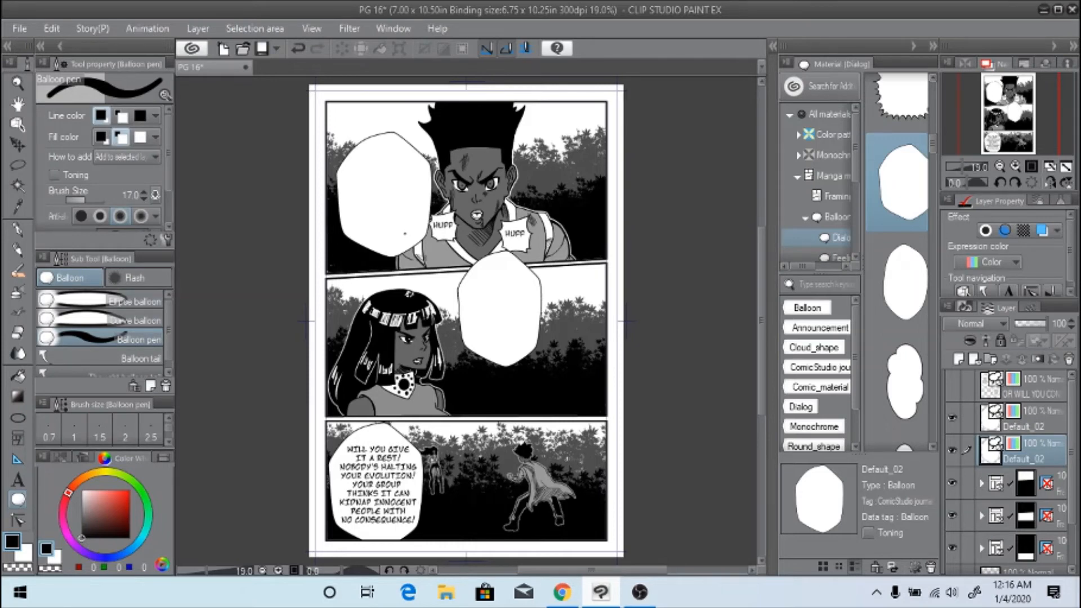
mouse_move(405, 233)
left_mouse_down()
mouse_move(466, 291)
mouse_move(406, 228)
left_mouse_up()
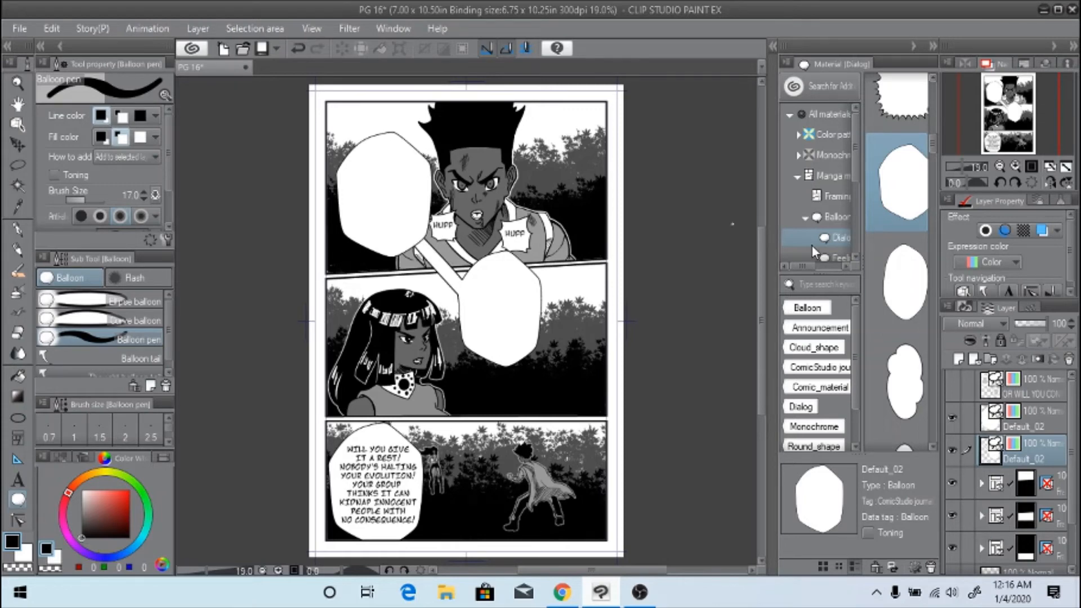
left_click(997, 428)
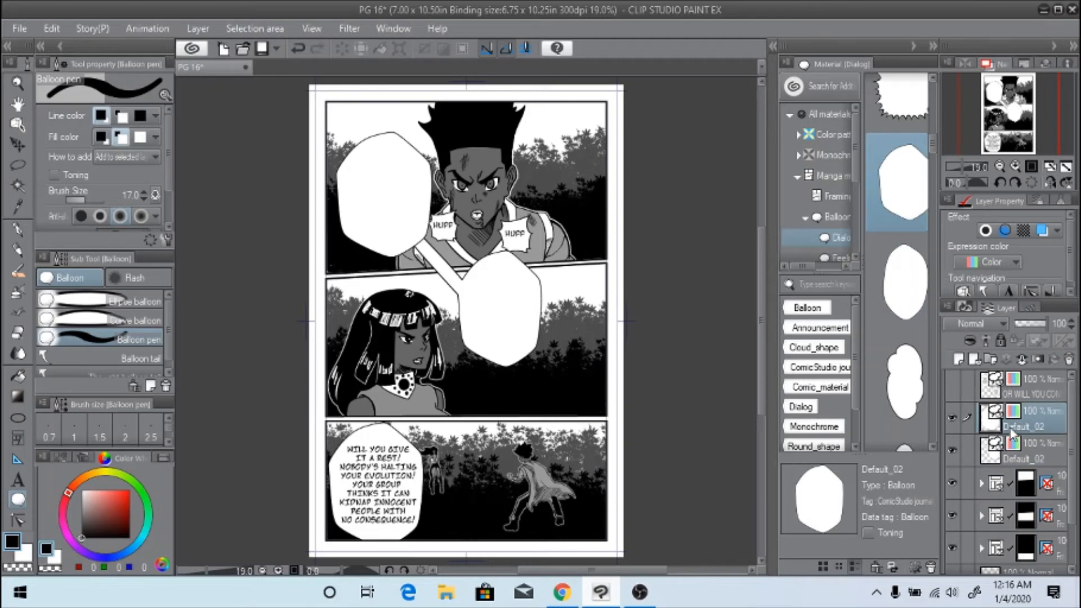
left_click(1022, 360)
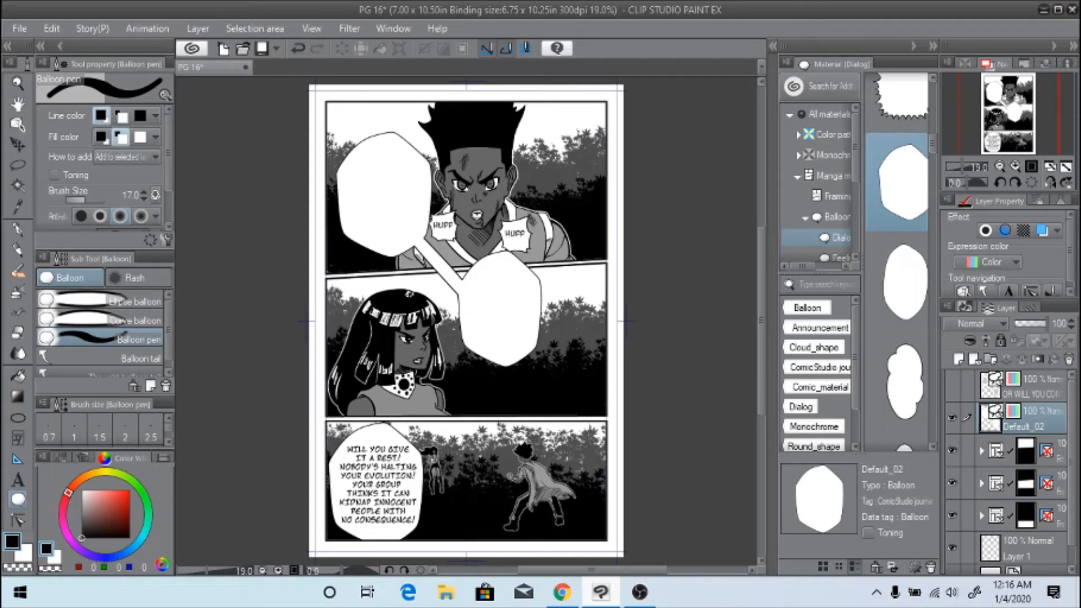
Delete the merged blank balloon layer and show the upper panels' original dialogue layer
left_click(1069, 360)
left_click(530, 231)
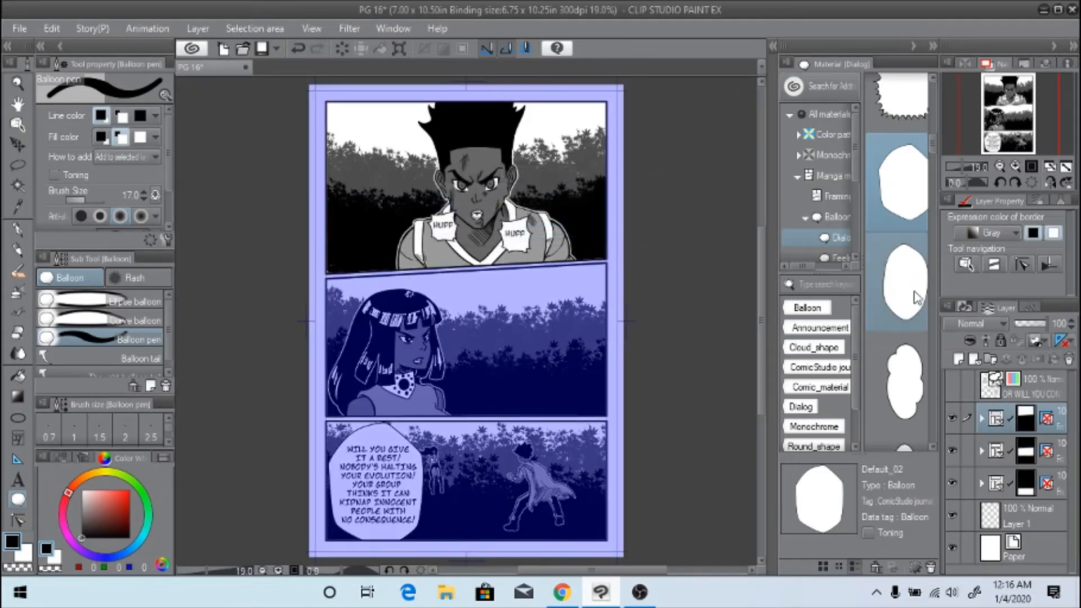
left_click(952, 387)
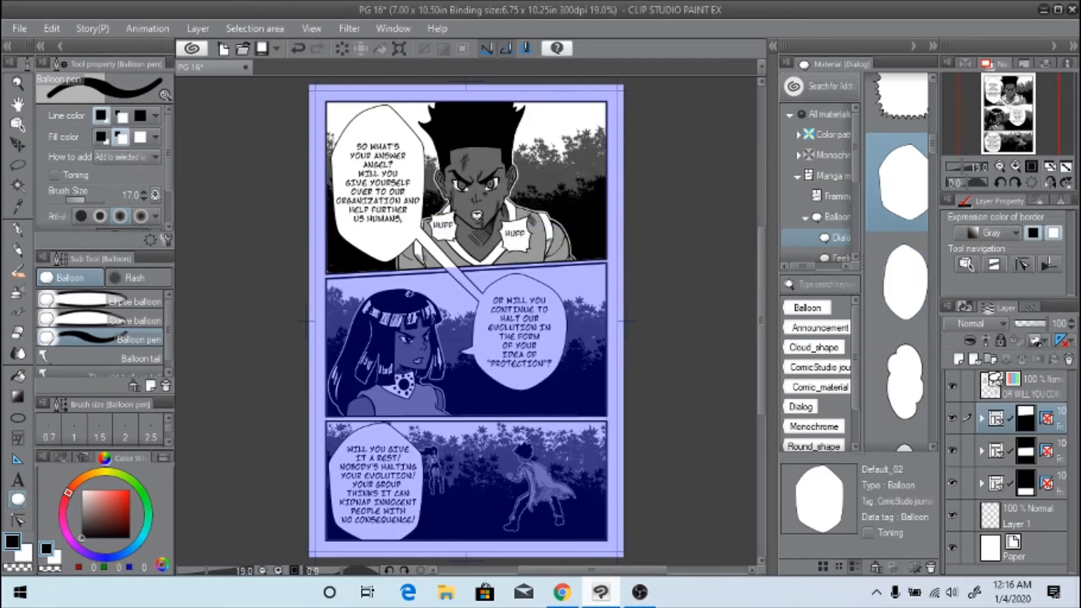
Review the layer stack inside the top panel's frame folder, from the HUFF balloons down to the frame background
left_click(991, 523)
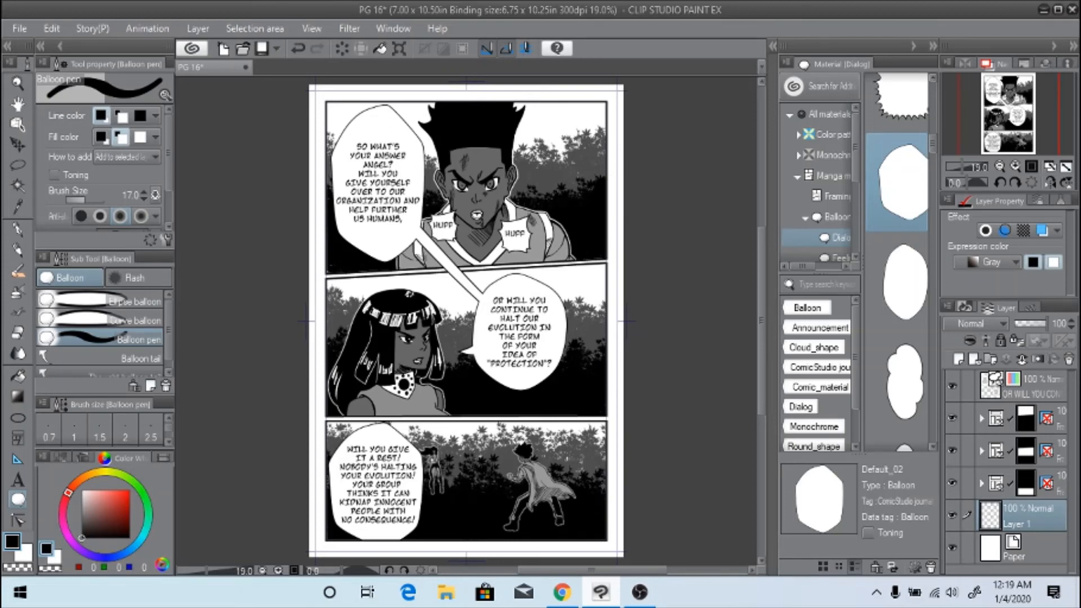
left_click(995, 419)
left_click(982, 418)
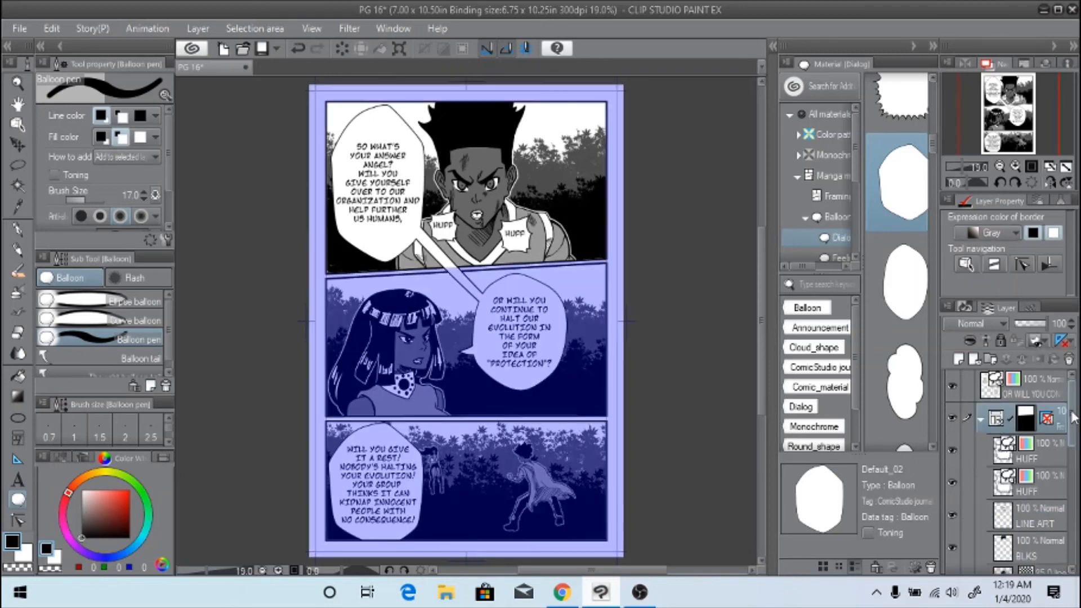
scroll(1071, 417, "down", 6)
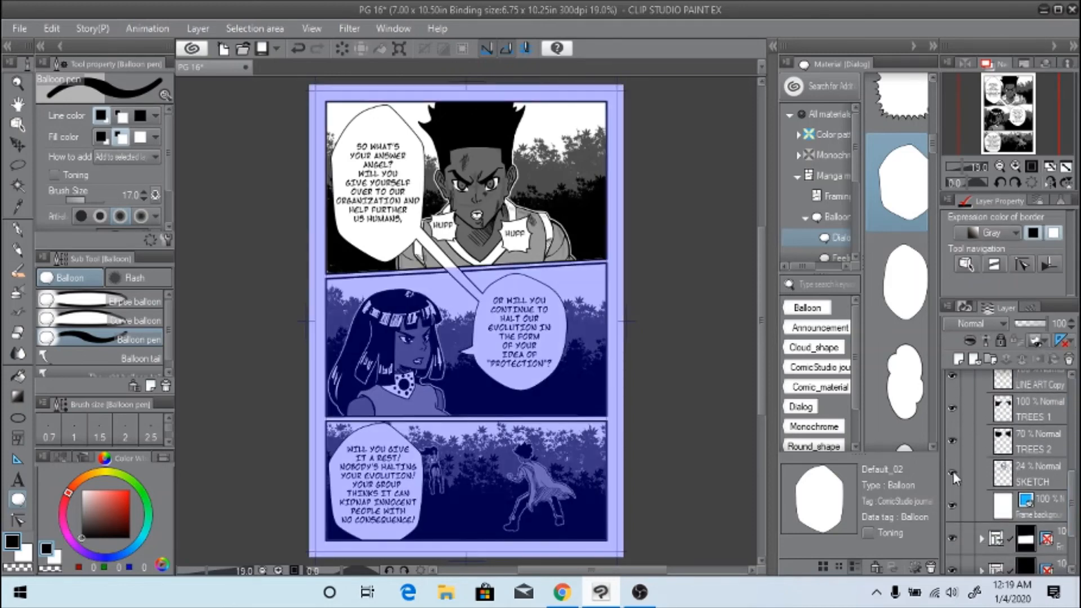
left_click_drag(1073, 490, 1074, 422)
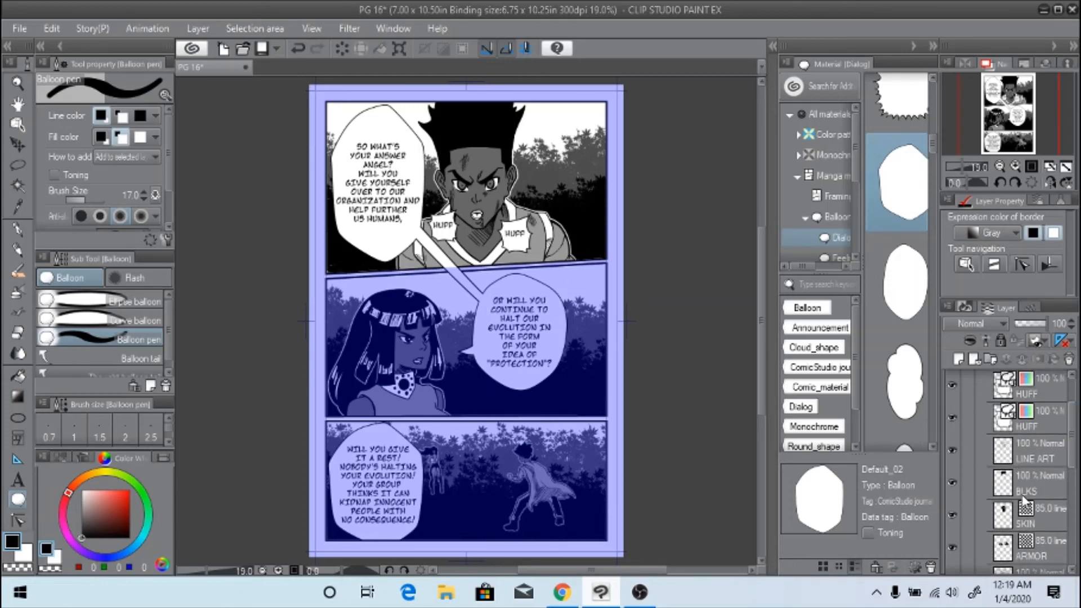
mouse_move(1073, 436)
left_mouse_down()
mouse_move(1075, 489)
mouse_move(1072, 419)
mouse_move(1061, 409)
left_mouse_up()
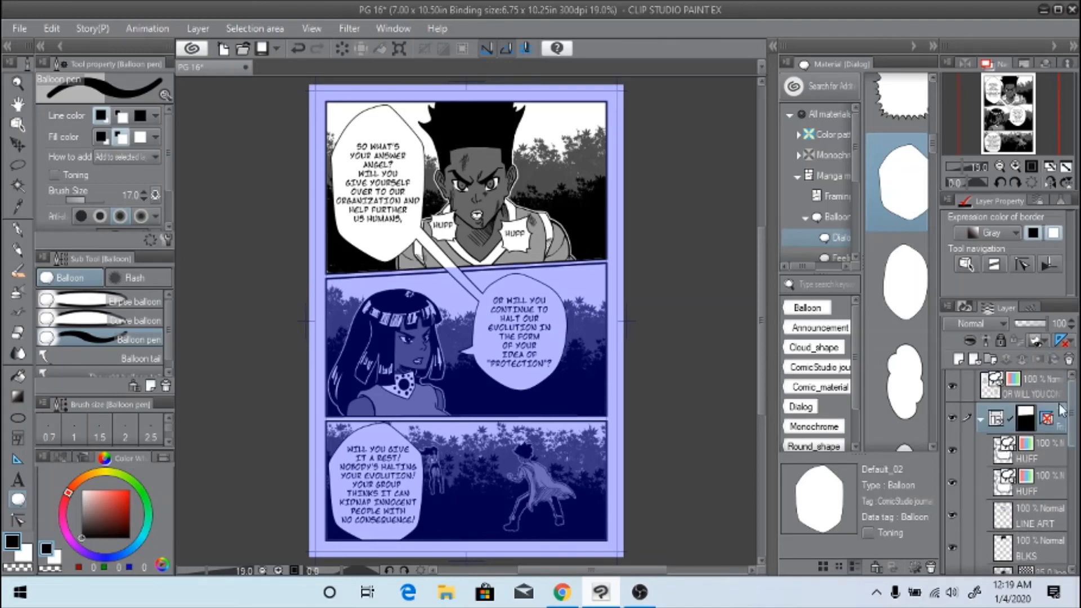
left_click(981, 417)
Use the Text tool to inspect the upper dialogue layer's lettering and the top panel's first HUFF balloon
left_click(991, 388)
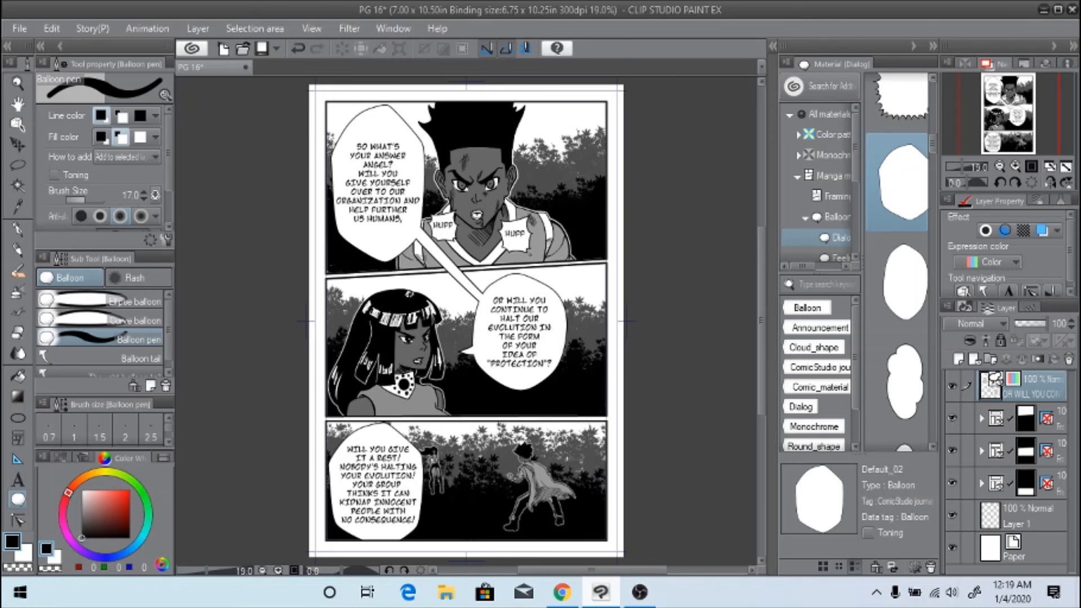
key("t")
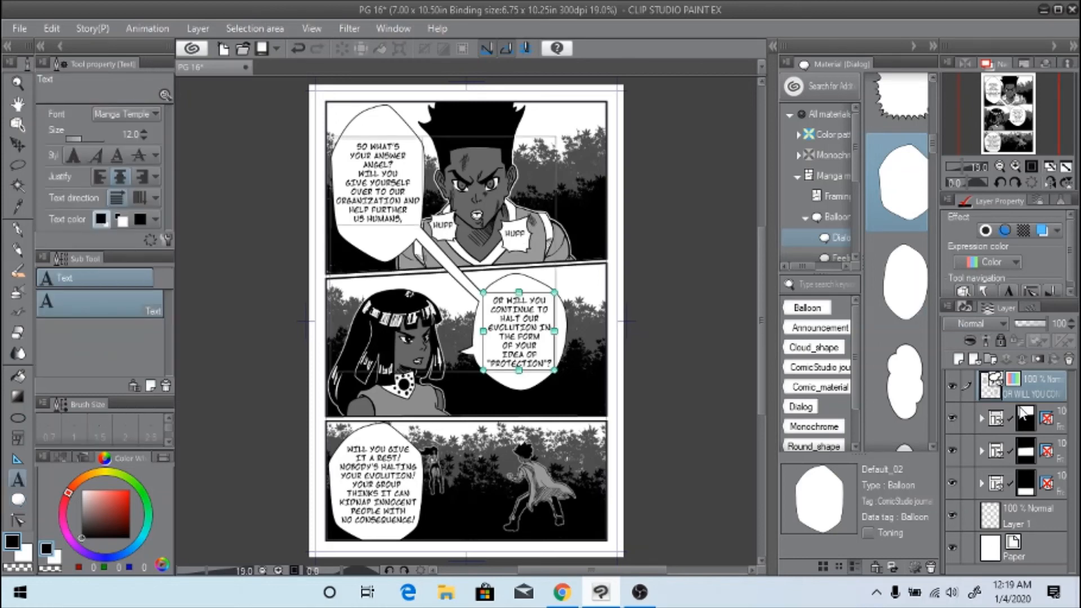
left_click(982, 419)
left_click(1023, 447)
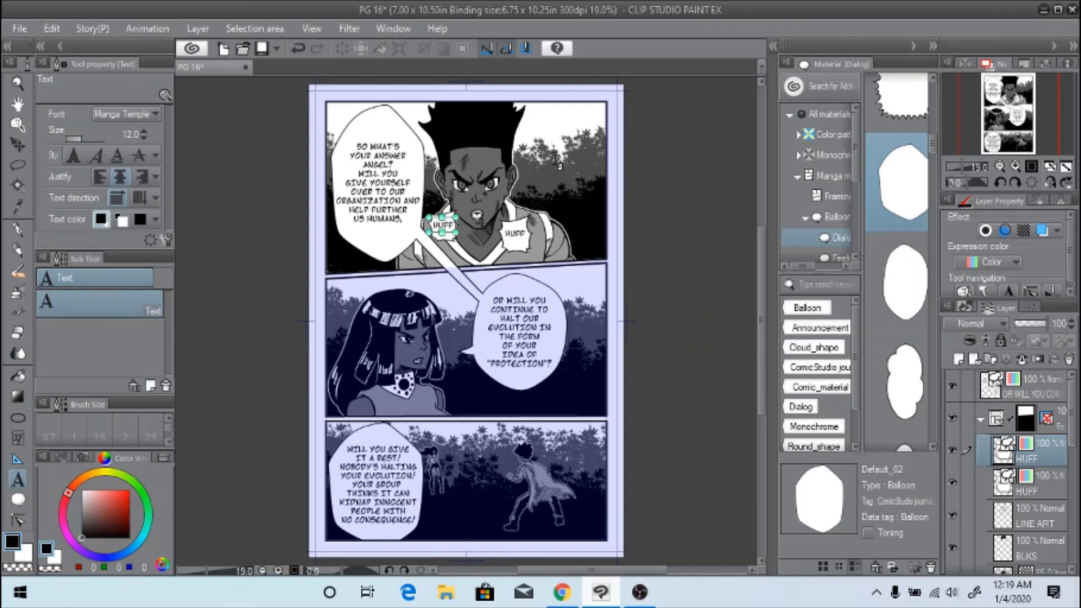
Switch to Chrome and examine the BLEACH MANGA image results, previewing the VIZ chapter 367 page and the Yachiru Vs Guenael Lee image
left_click(561, 592)
left_click_drag(1075, 104, 1076, 138)
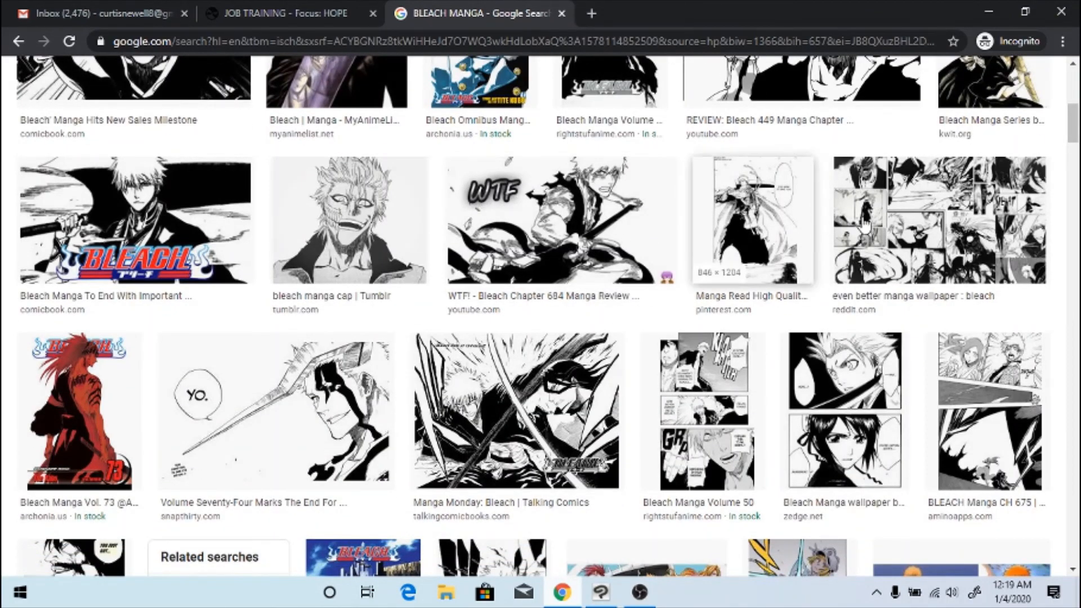
left_click_drag(1074, 134, 1076, 205)
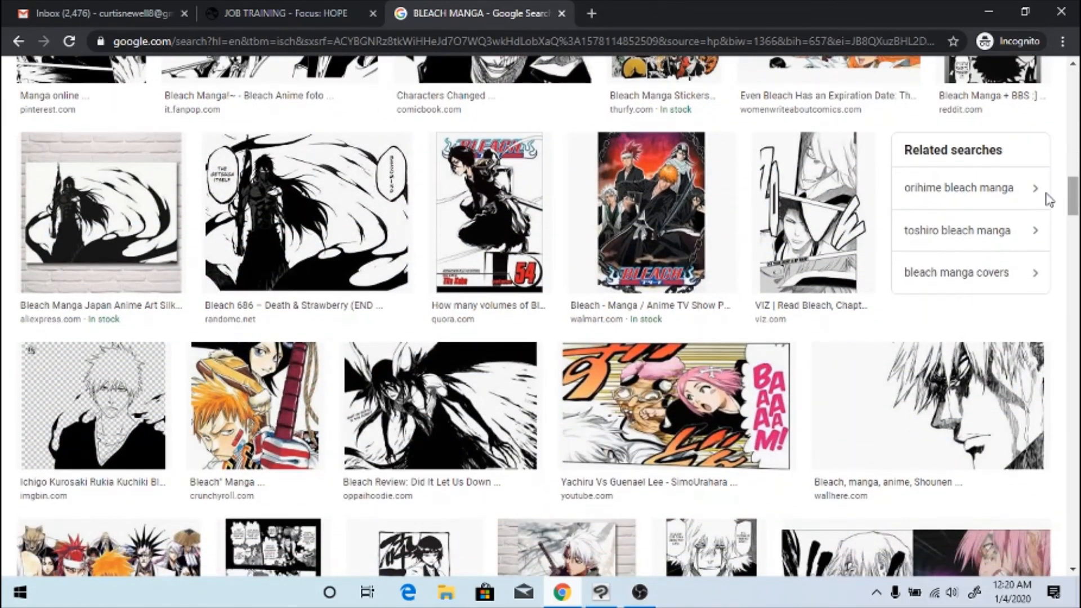
left_click(829, 220)
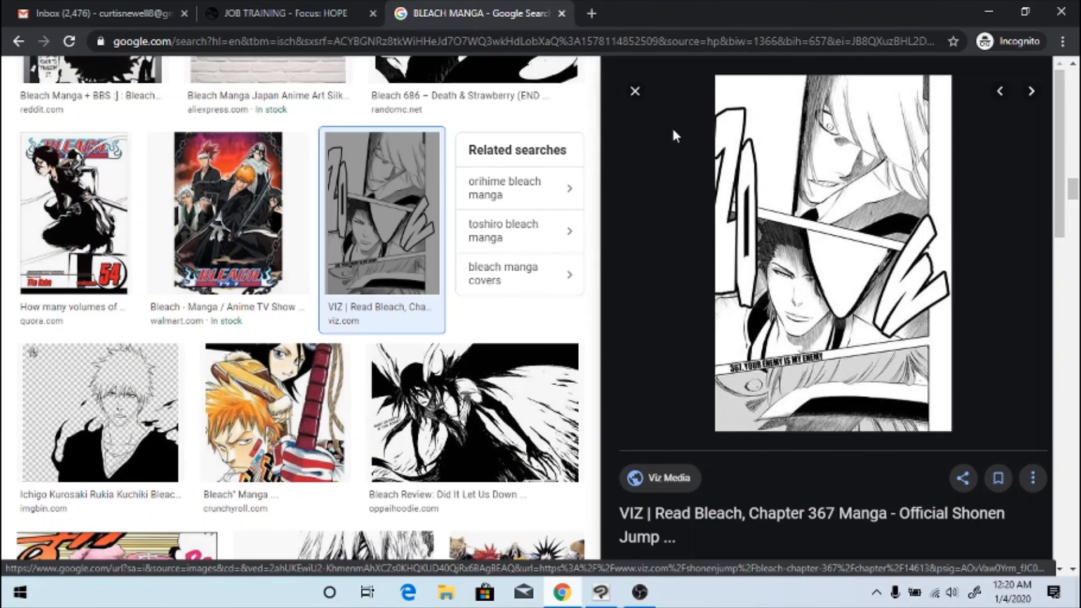
left_click(636, 90)
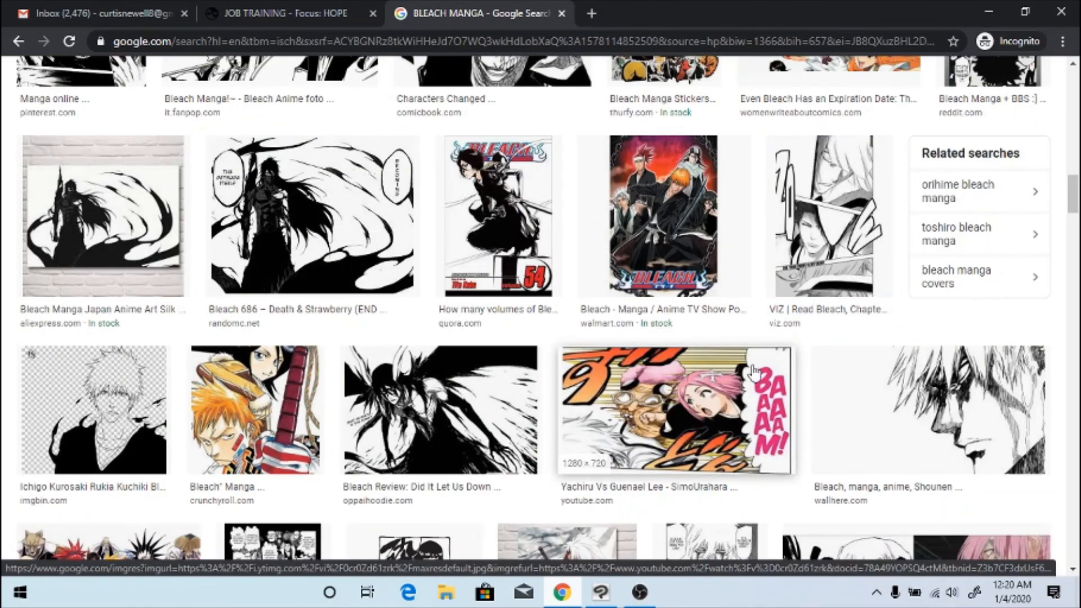
left_click(776, 416)
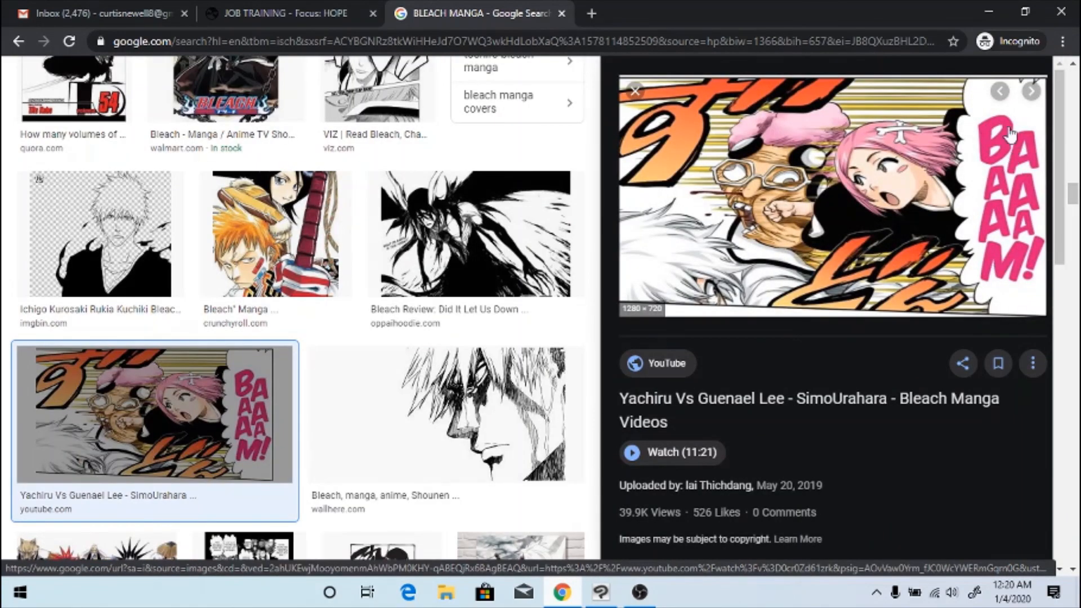
left_click(635, 91)
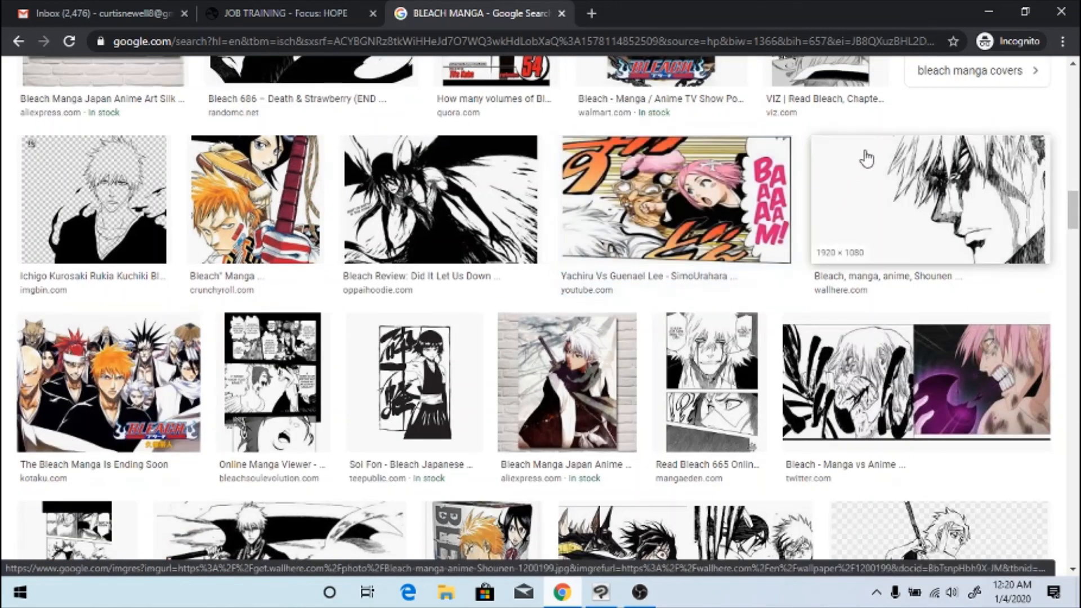
mouse_move(1072, 198)
left_mouse_down()
mouse_move(1075, 265)
mouse_move(1076, 63)
left_mouse_up()
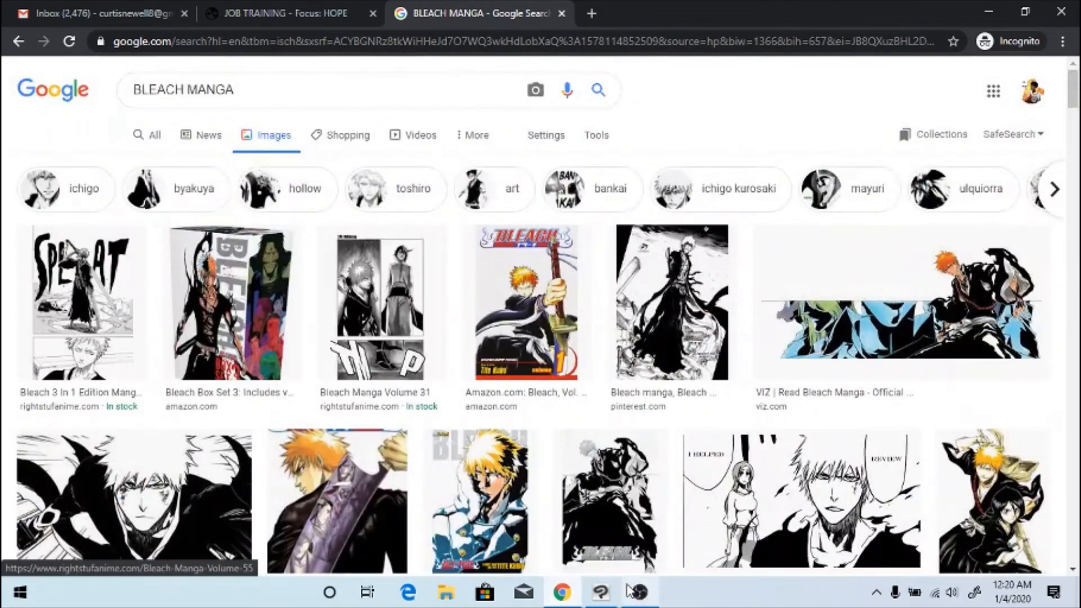
Switch back to Clip Studio Paint and collapse the top panel's frame folder
left_click(601, 592)
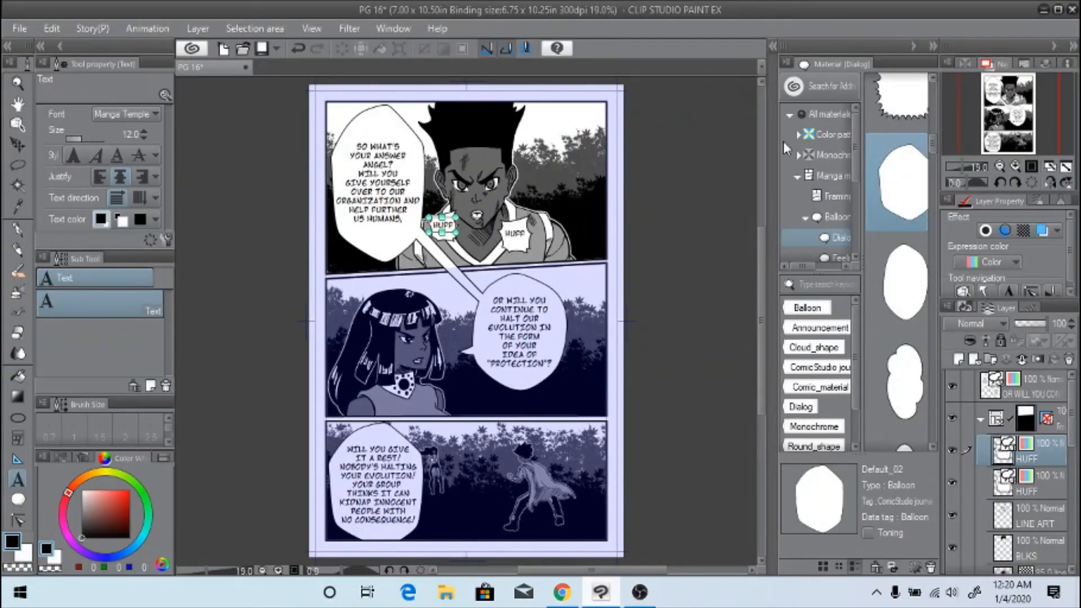
left_click(981, 422)
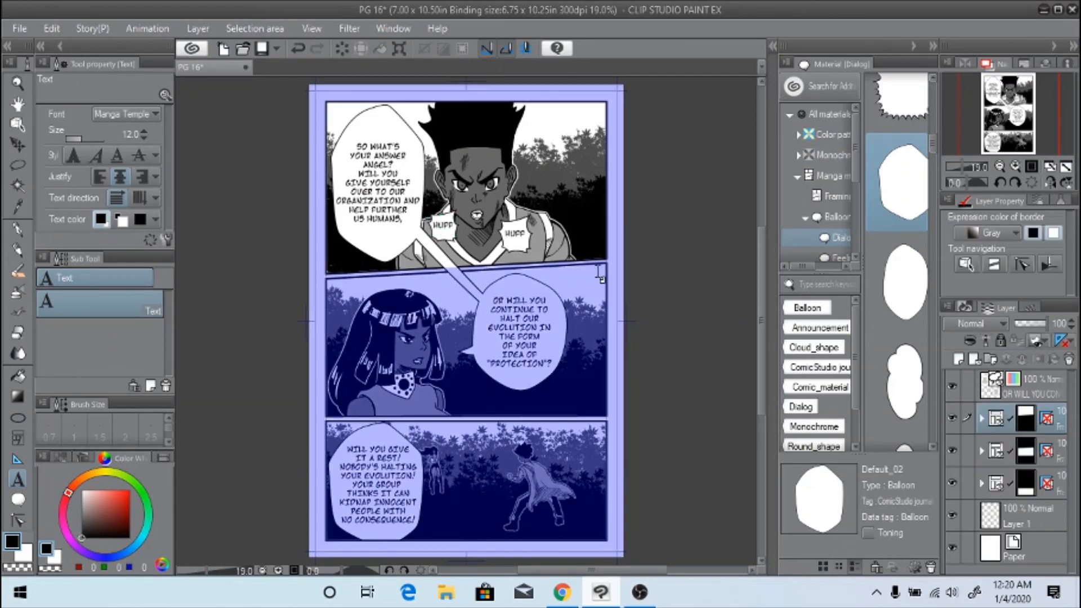